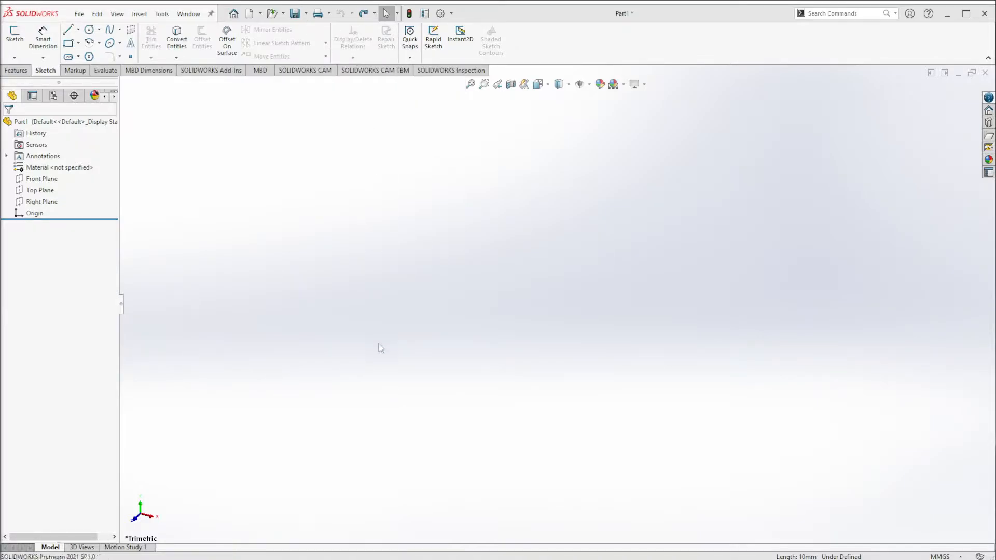
- Start a sketch on the Front Plane and draw a six-sided polygon centred on the origin
left_click(11, 41)
left_click(383, 183)
left_click(90, 56)
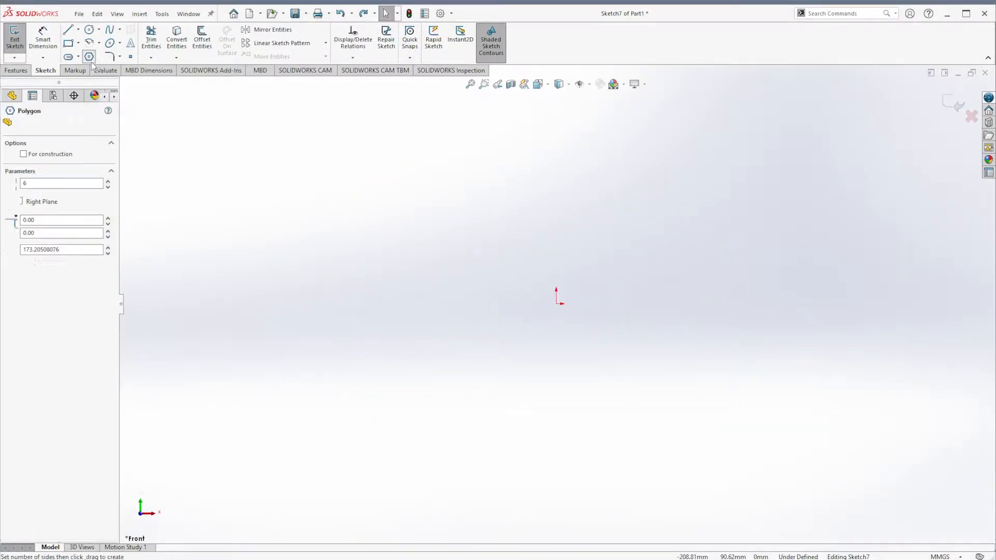
left_click(557, 303)
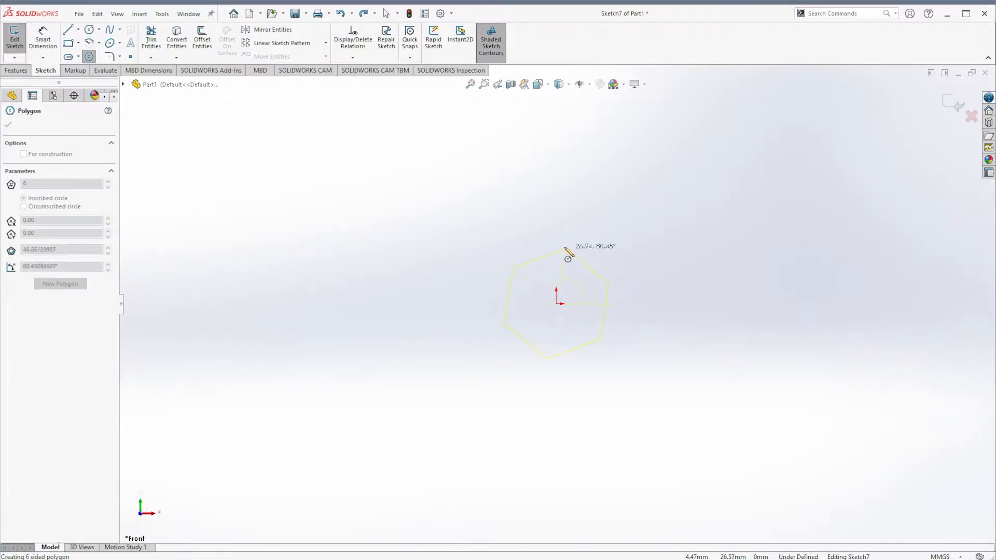
left_click(559, 243)
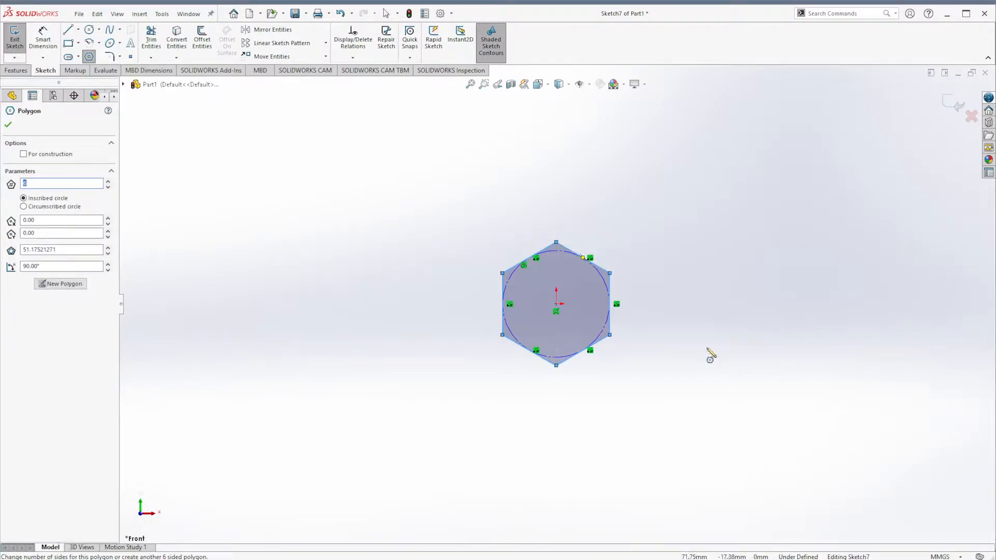
- Make the hexagon's right edge vertical
key("Escape")
left_click(611, 314)
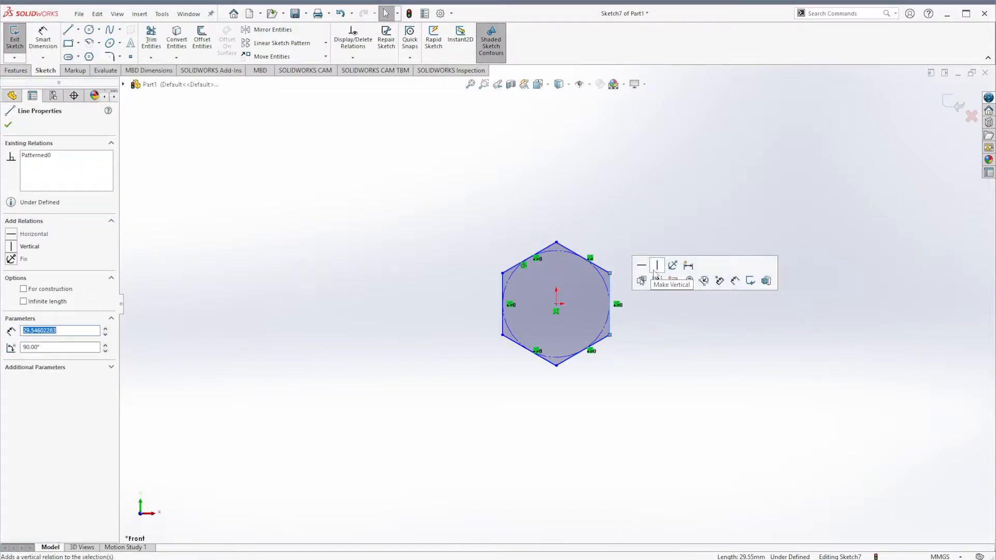
left_click(658, 266)
scroll(657, 285, "down", 5)
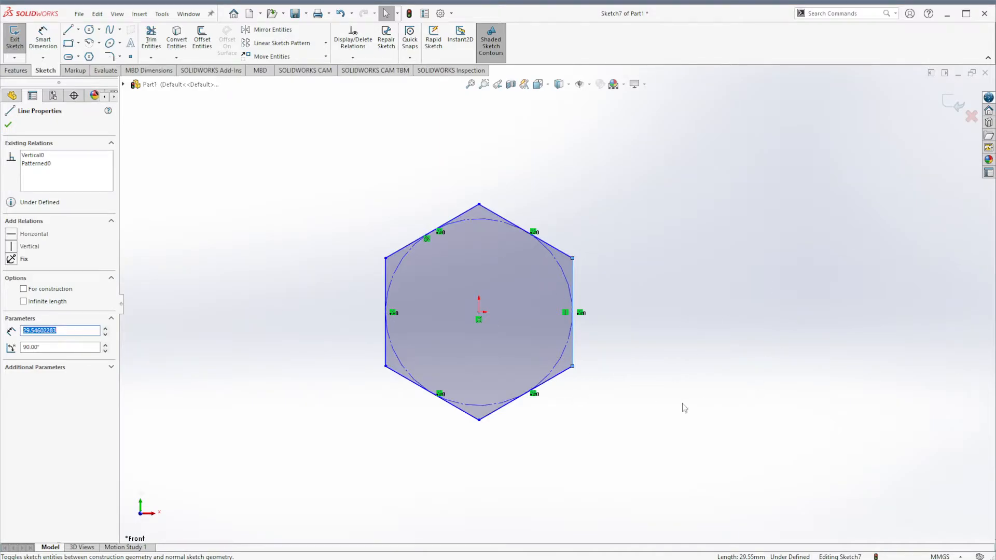
- Dimension the hexagon's right edge to 10 mm
right_click_drag(683, 394, 676, 290)
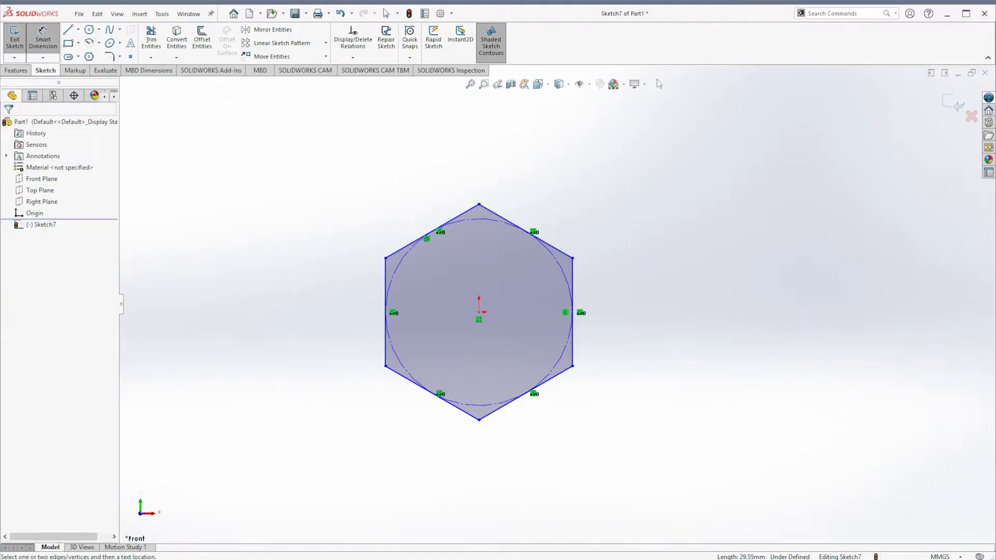
left_click(573, 266)
left_click(597, 311)
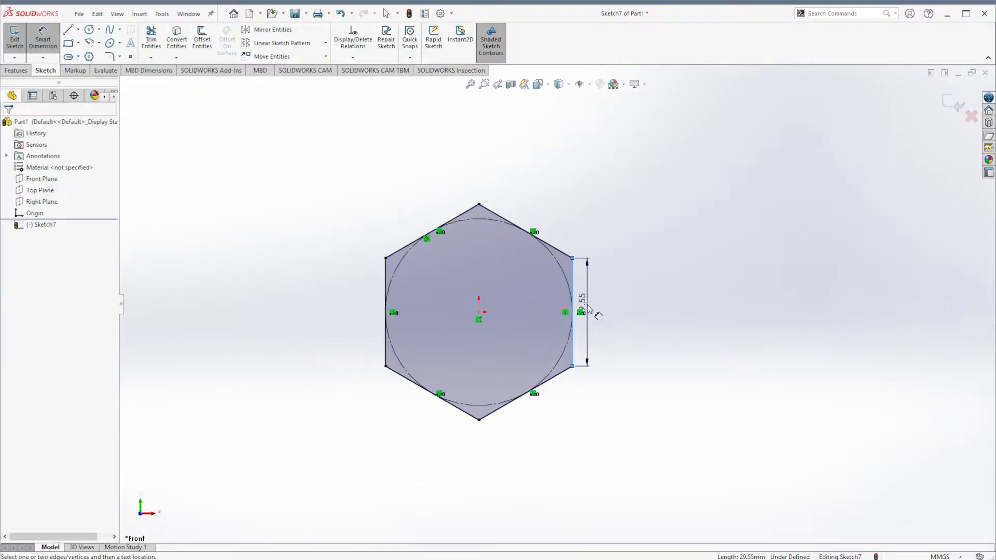
type("10")
key("Return")
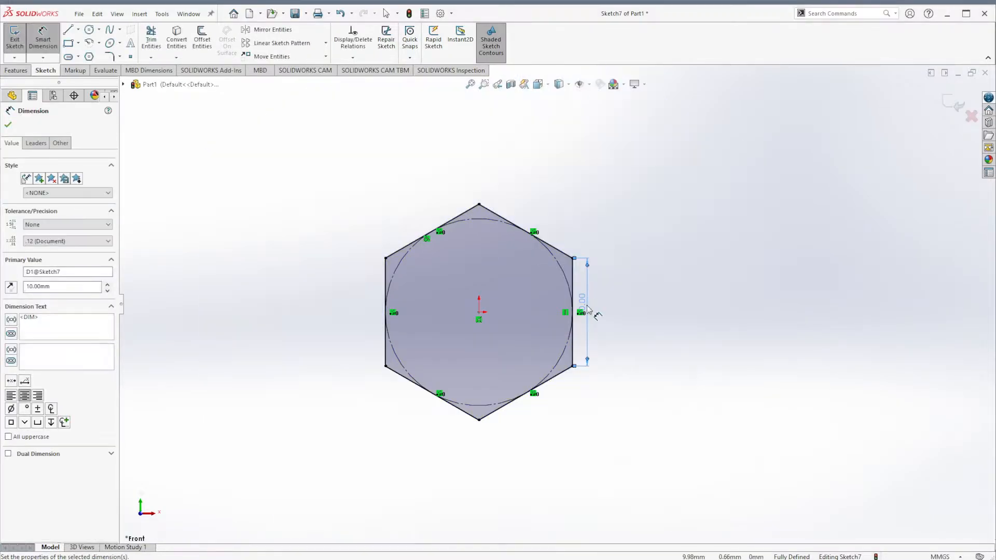
left_click_drag(585, 330, 580, 340)
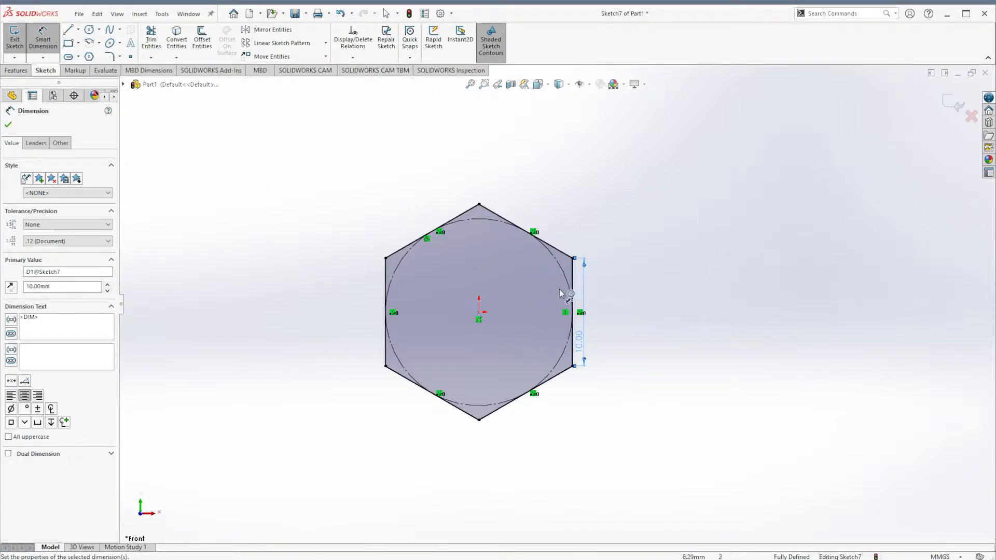
key("Escape")
- Draw a second six-sided polygon below and to the right of the first hexagon
left_click(574, 258)
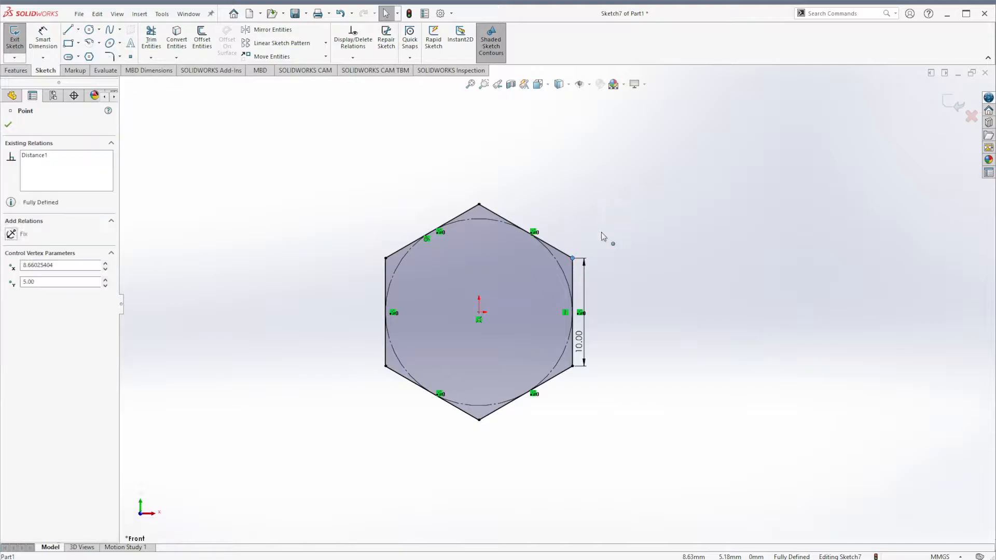
left_click(825, 427)
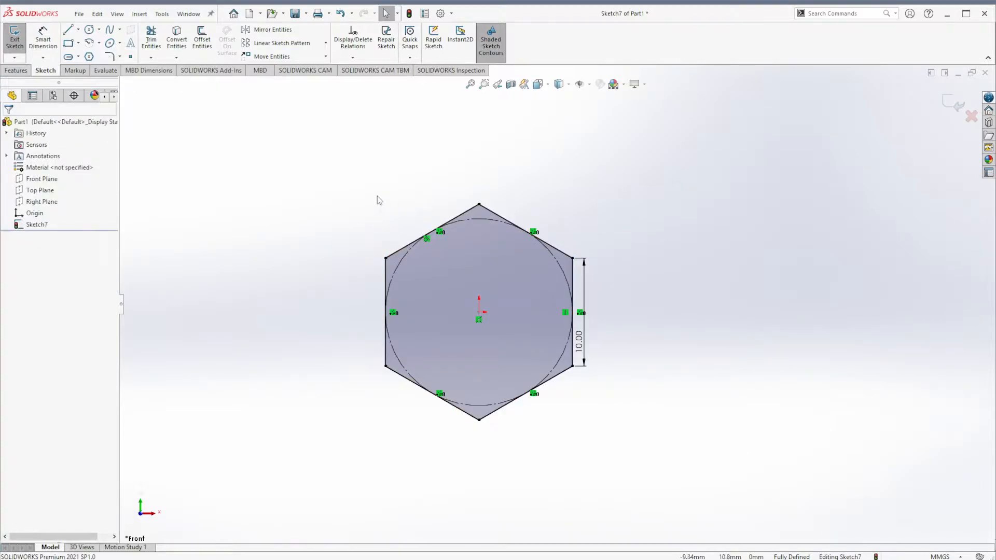
scroll(576, 471, "up", 2)
scroll(721, 471, "down", 1)
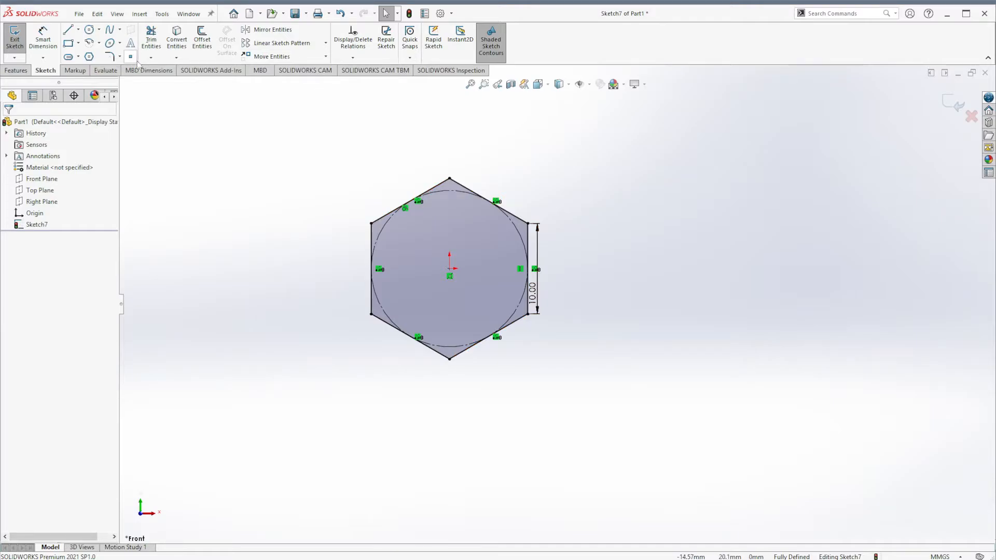
left_click(91, 57)
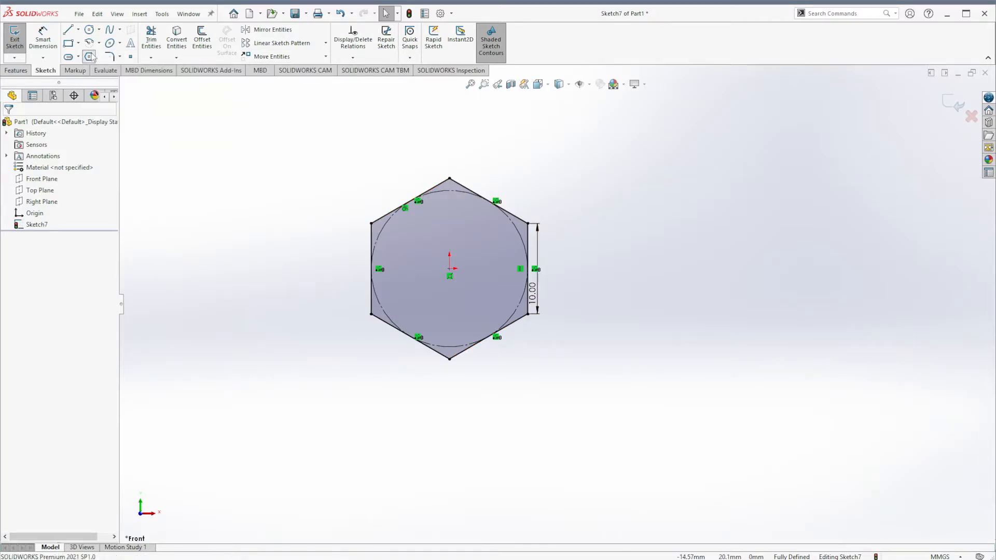
left_click(685, 488)
left_click(685, 405)
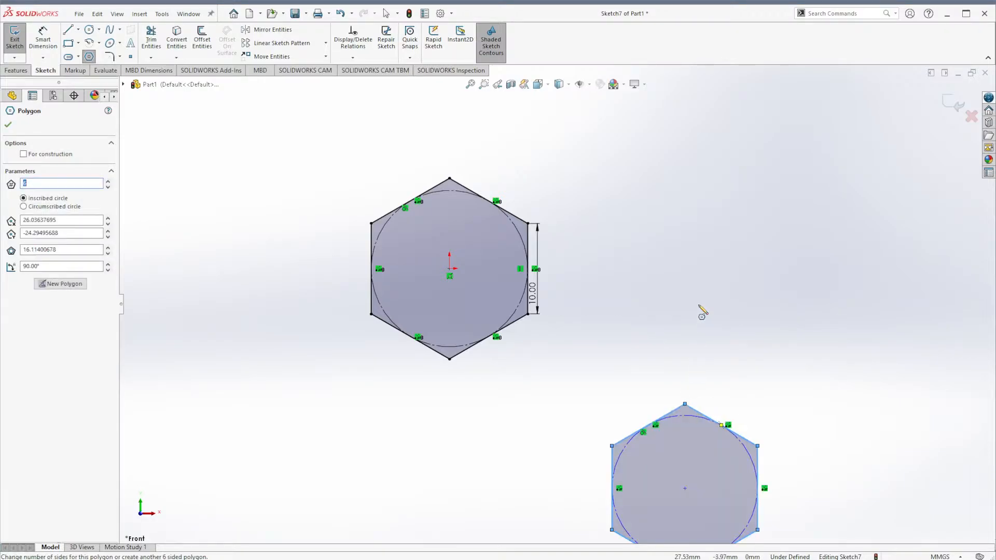
scroll(701, 307, "up", 2)
scroll(720, 432, "down", 1)
key("Escape")
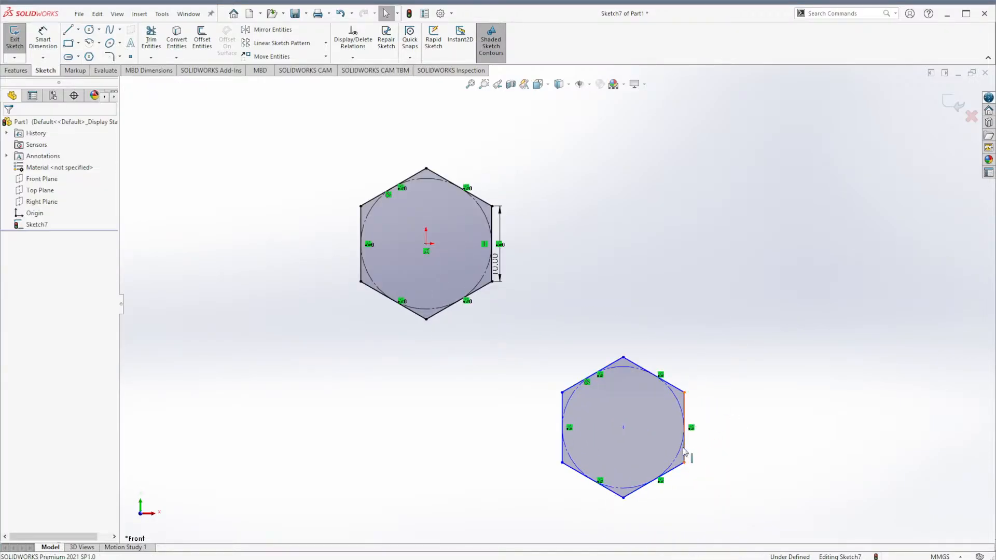
- Make the second hexagon's right edge vertical
left_click(685, 449)
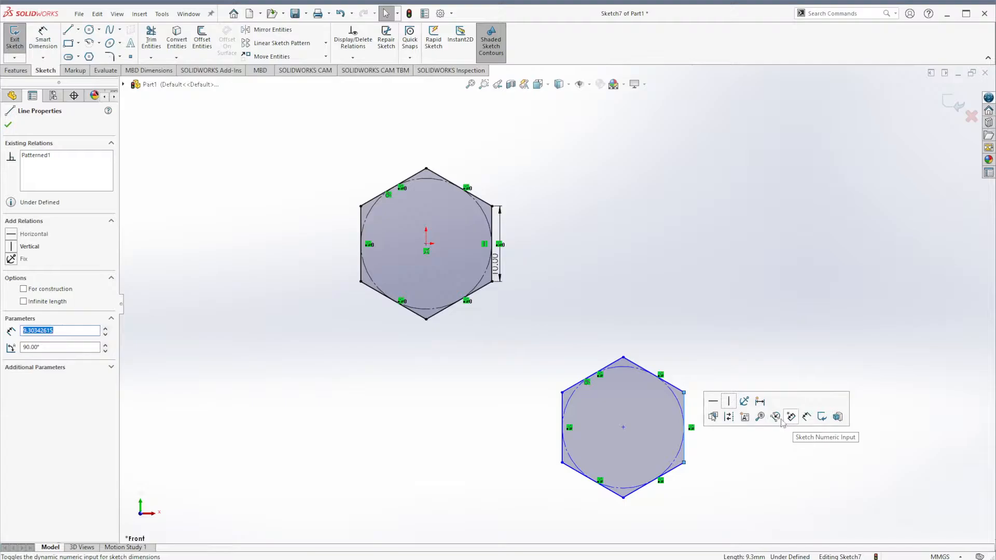
left_click(729, 403)
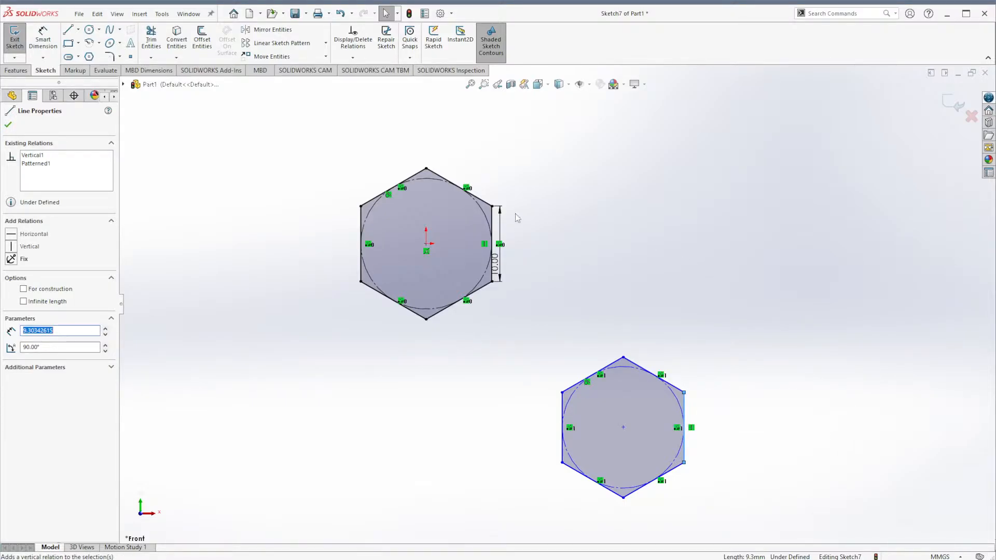
key("Escape")
- Make the right edges of the two hexagons equal in length
left_click(685, 421)
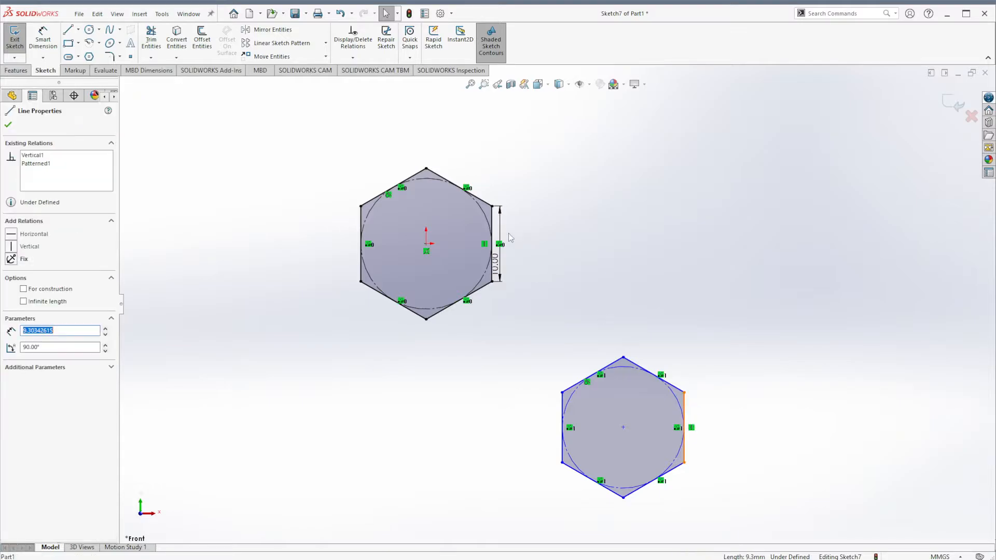
left_click(492, 236, "ctrl")
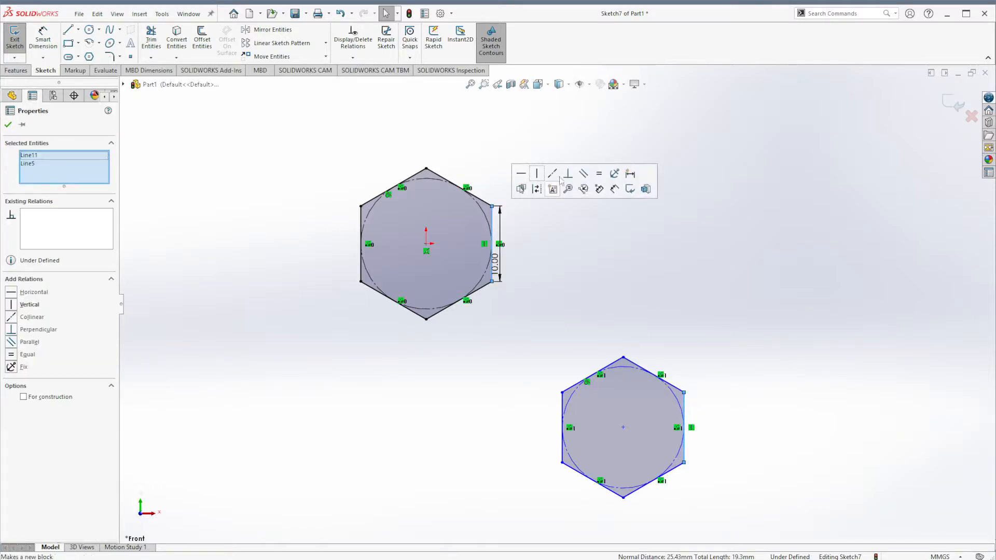
left_click(599, 173)
left_click(515, 294)
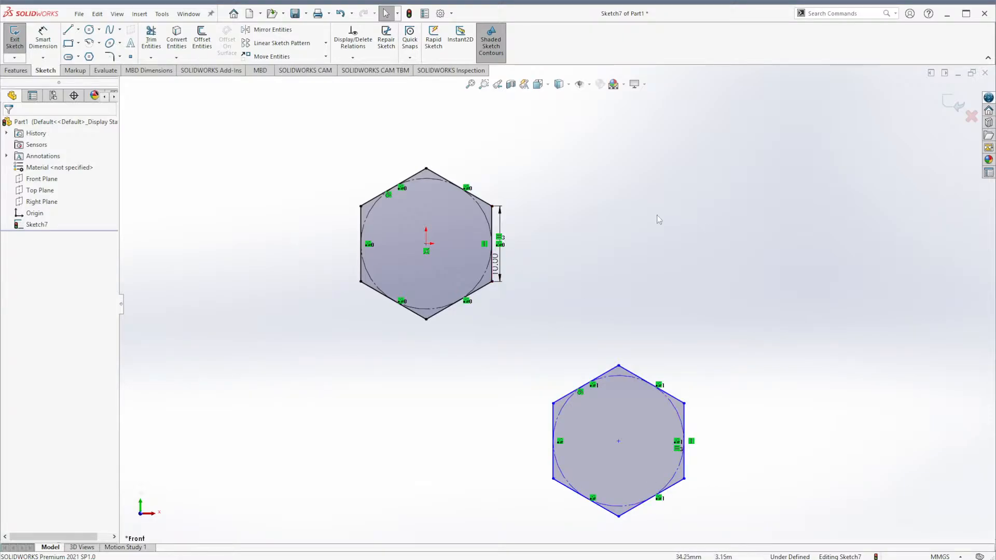
- Draw a centerline from the midpoint of the first hexagon's lower-right edge to the midpoint of the second hexagon's upper-left edge
left_click(78, 29)
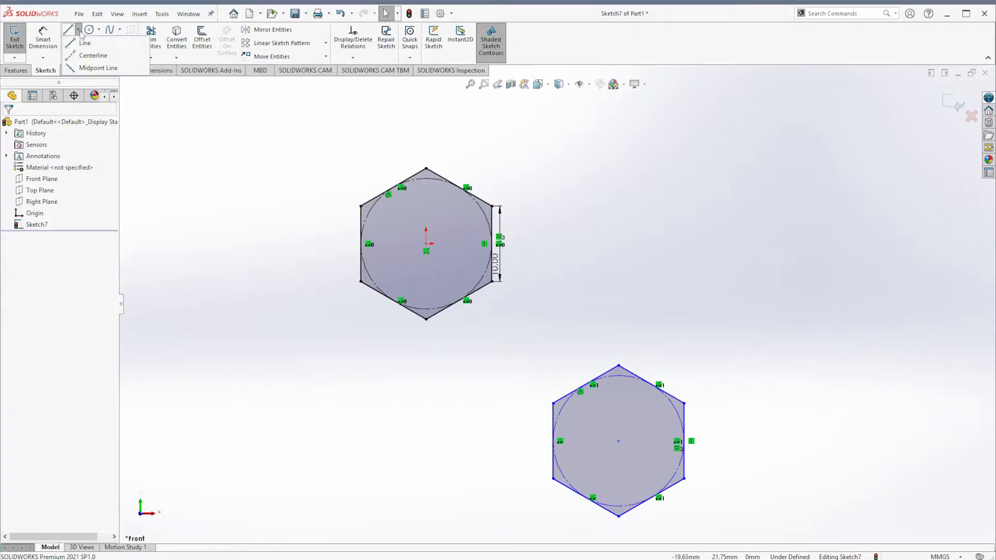
left_click(93, 54)
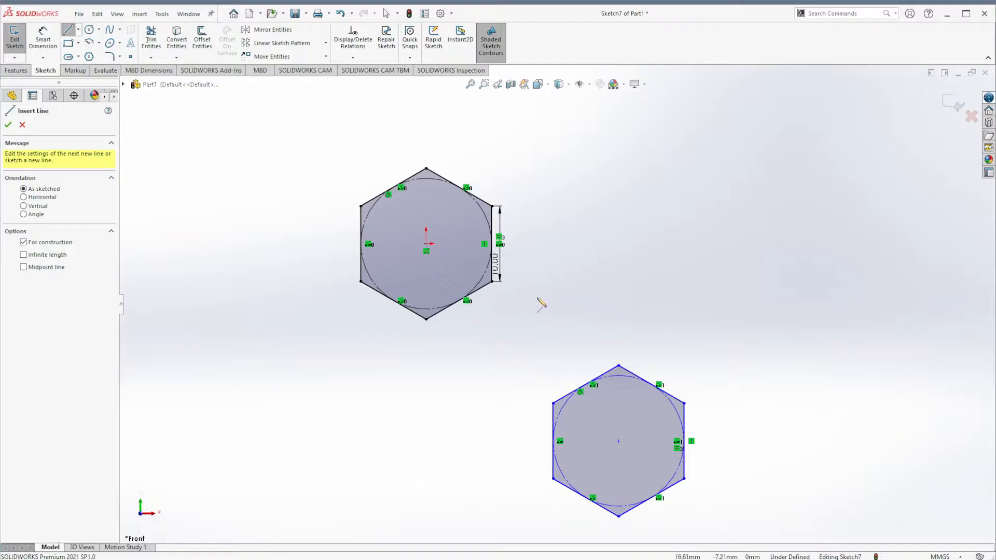
scroll(447, 345, "down", 5)
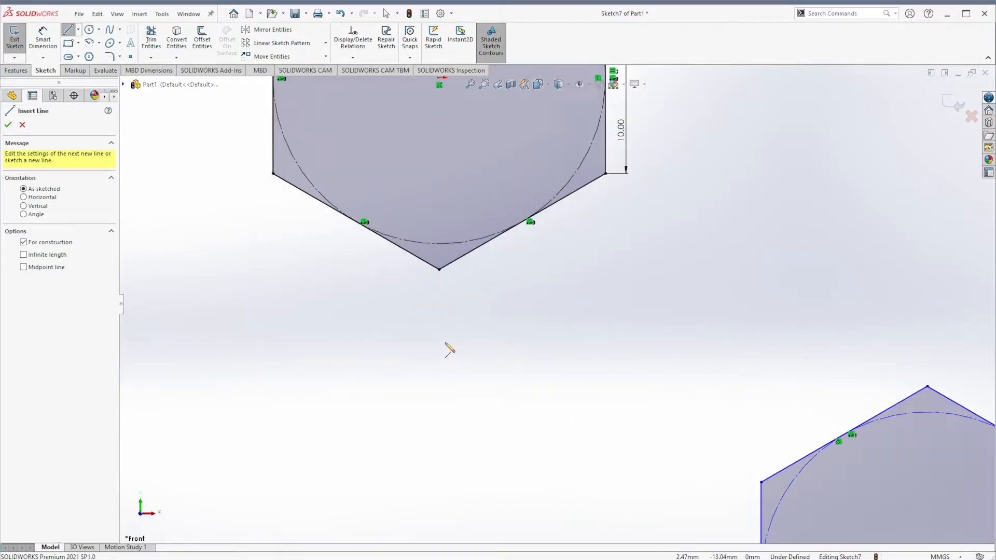
left_click(522, 221)
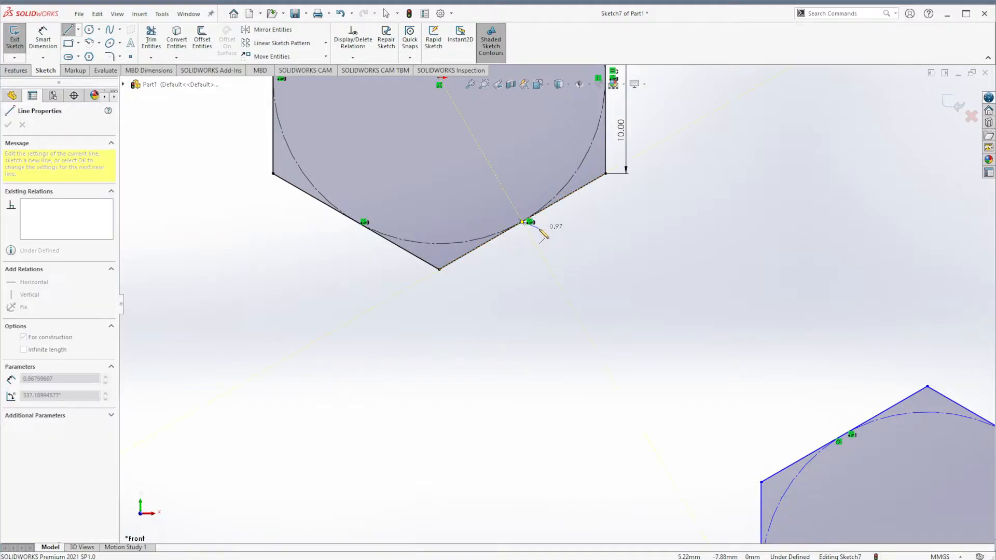
left_click(844, 434)
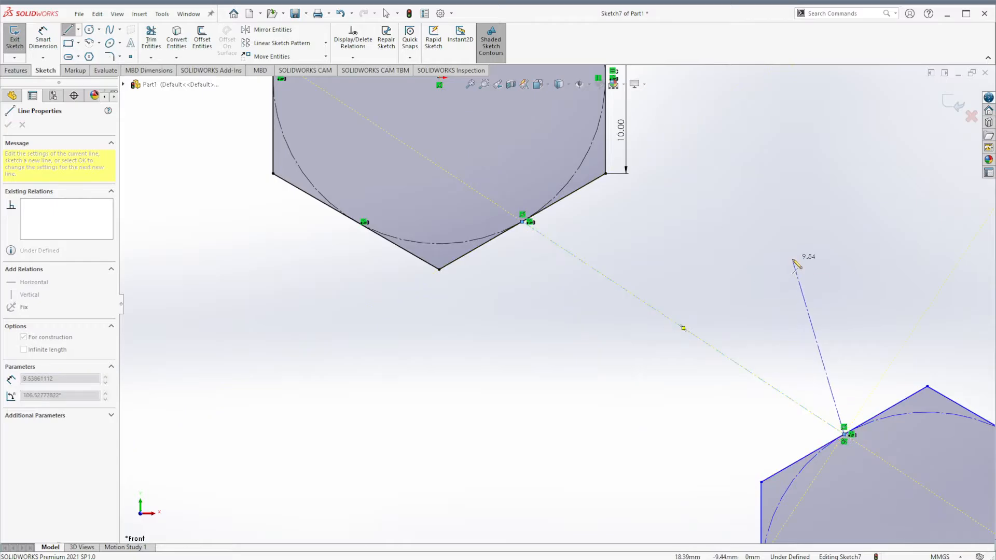
key("Escape")
key("f")
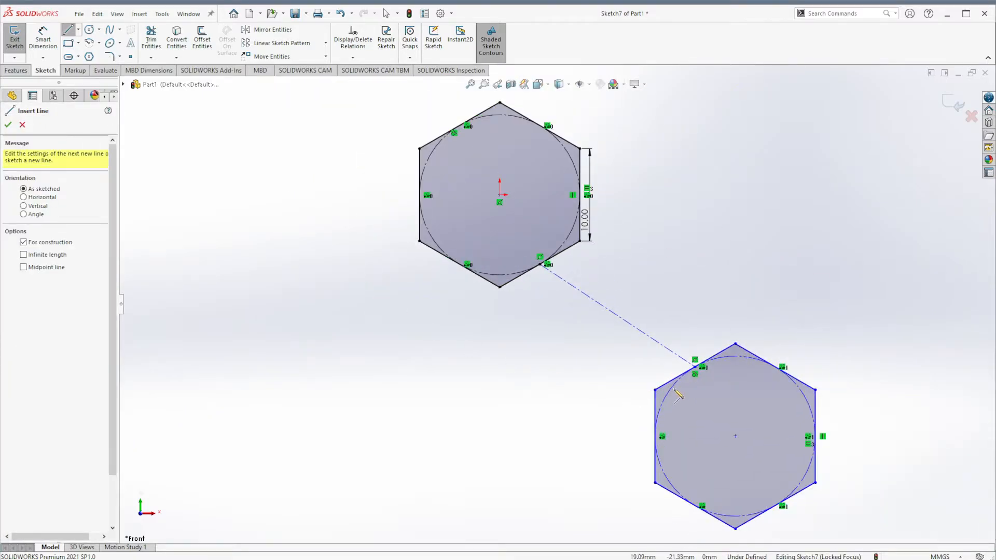
key("Escape")
- Make the centerline perpendicular to the second hexagon's upper-left edge
left_click(671, 351)
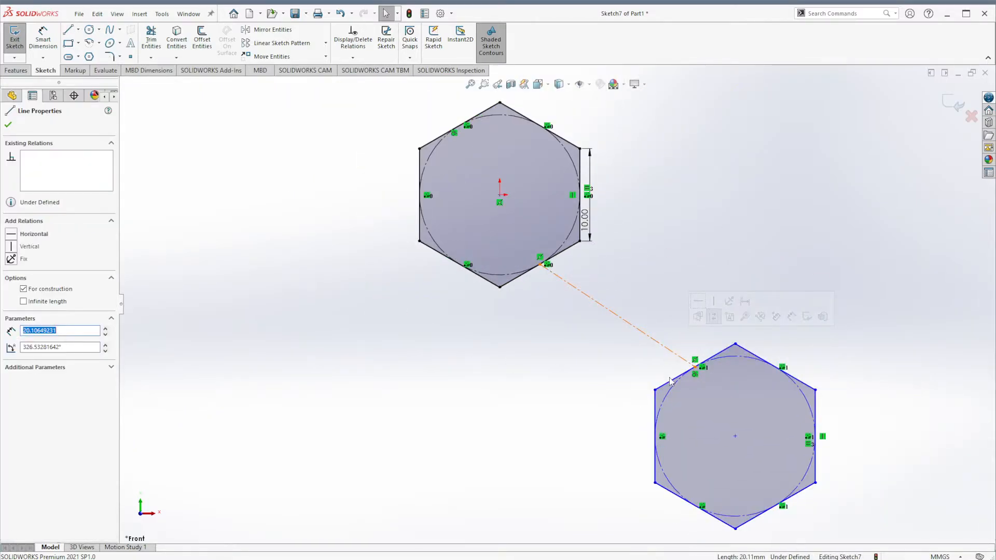
left_click(670, 382, "ctrl")
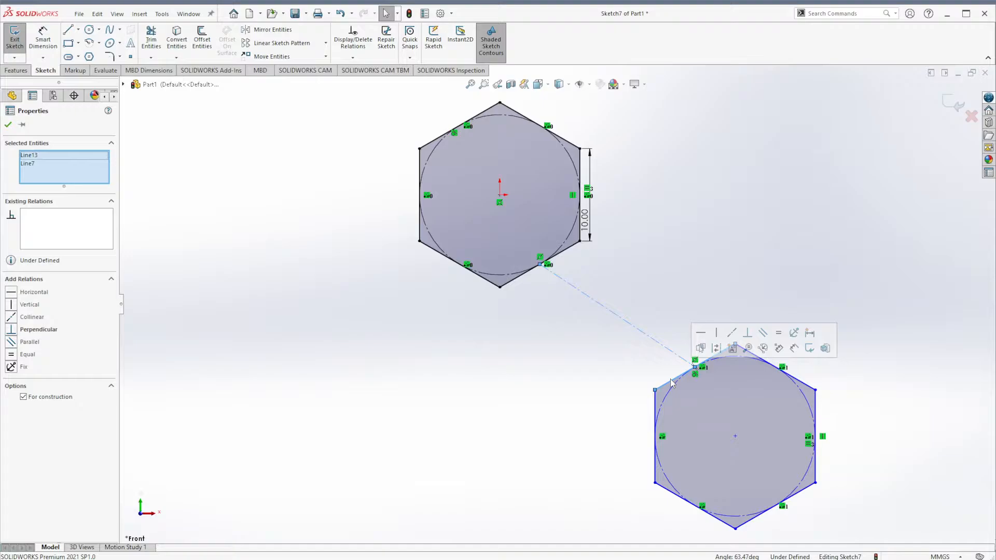
left_click(747, 334)
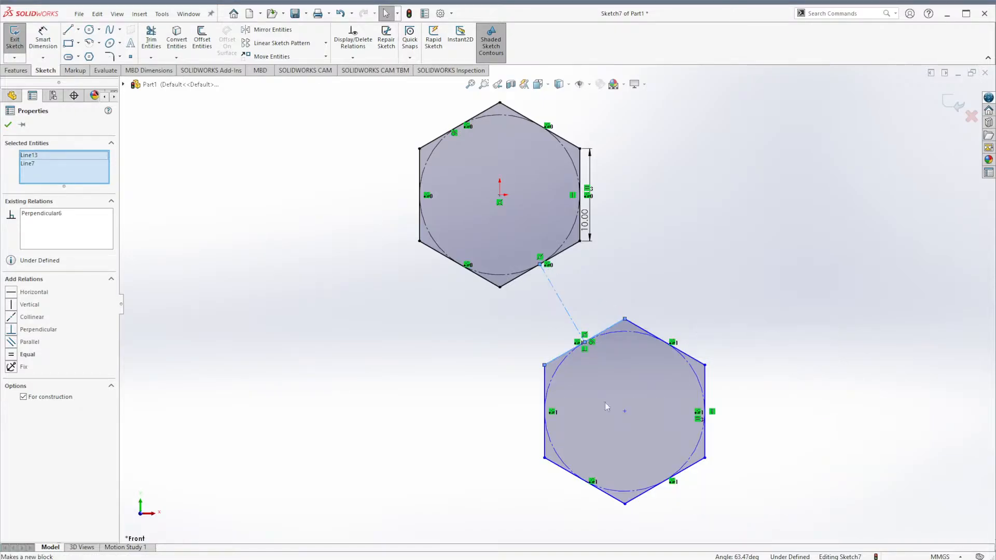
left_click(767, 270)
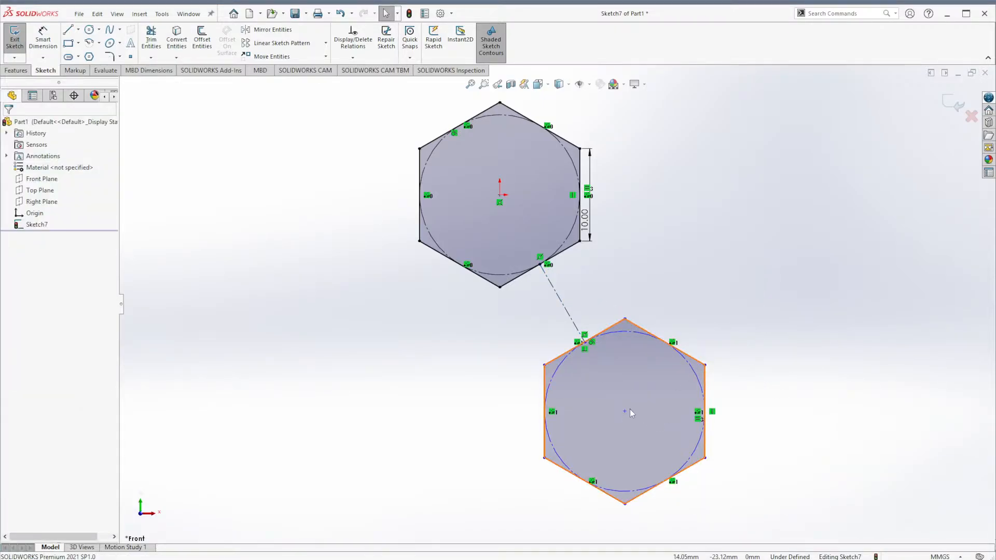
- Dimension the centerline between the two hexagons to 2.5 mm
left_click_drag(625, 411, 737, 364)
left_click(756, 252)
right_click_drag(631, 288, 634, 186)
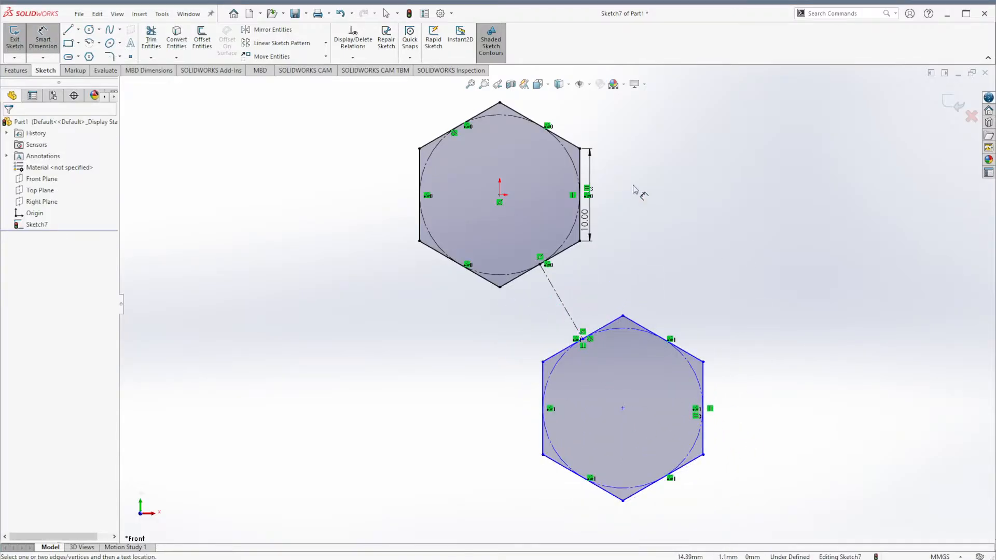
left_click(564, 307)
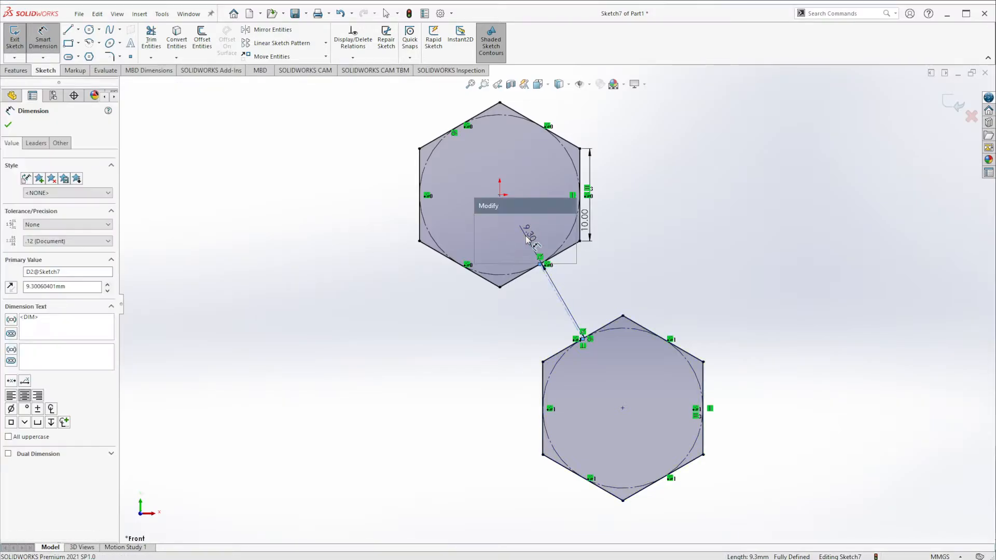
left_click(527, 236)
type("2.5")
key("Return")
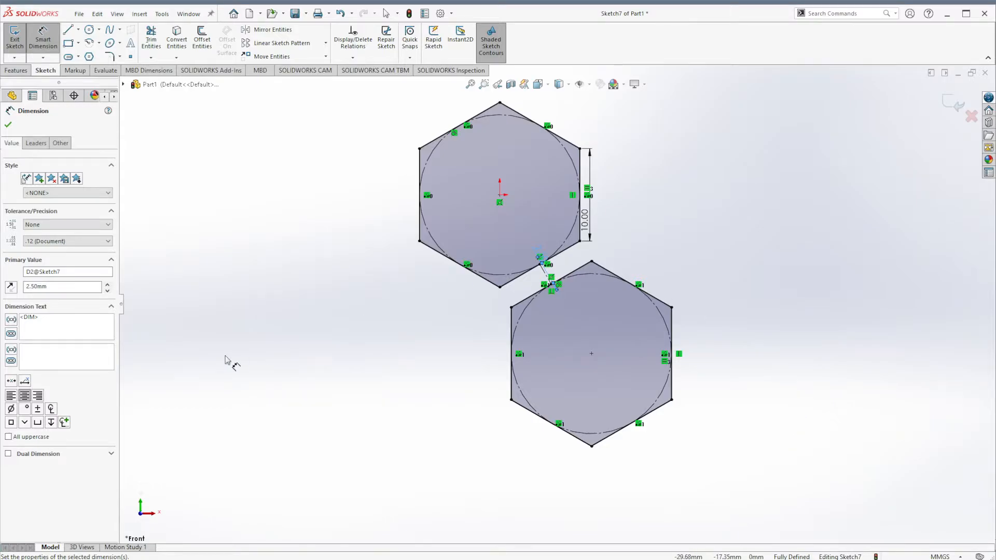
scroll(227, 361, "up", 4)
scroll(649, 342, "down", 2)
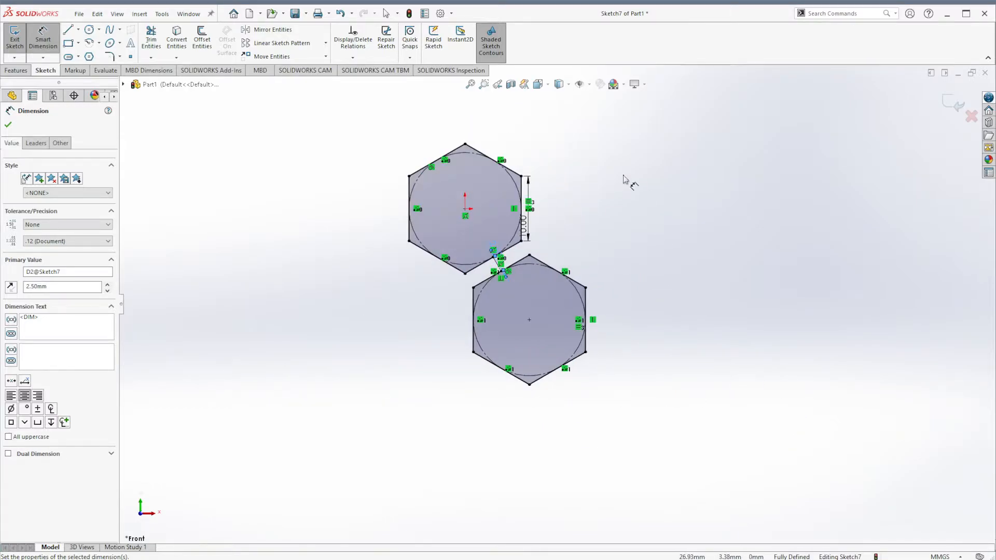
key("Escape")
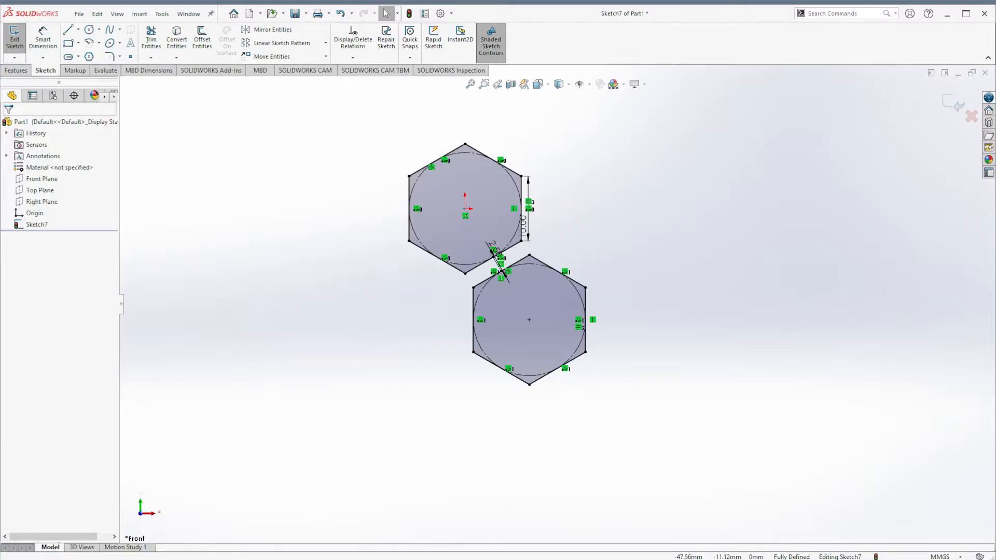
- Measure the distance between the centers of the two hexagons
left_click(105, 70)
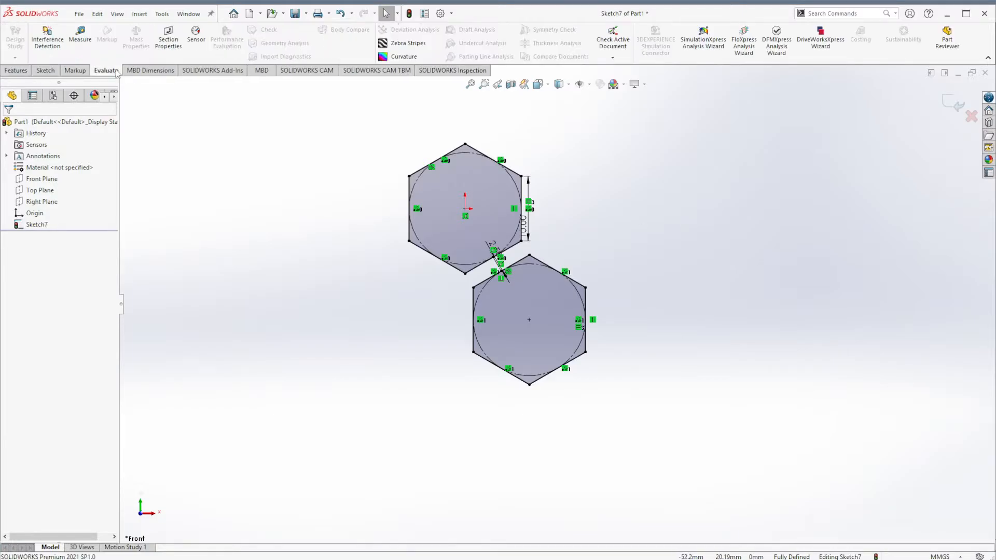
left_click(80, 36)
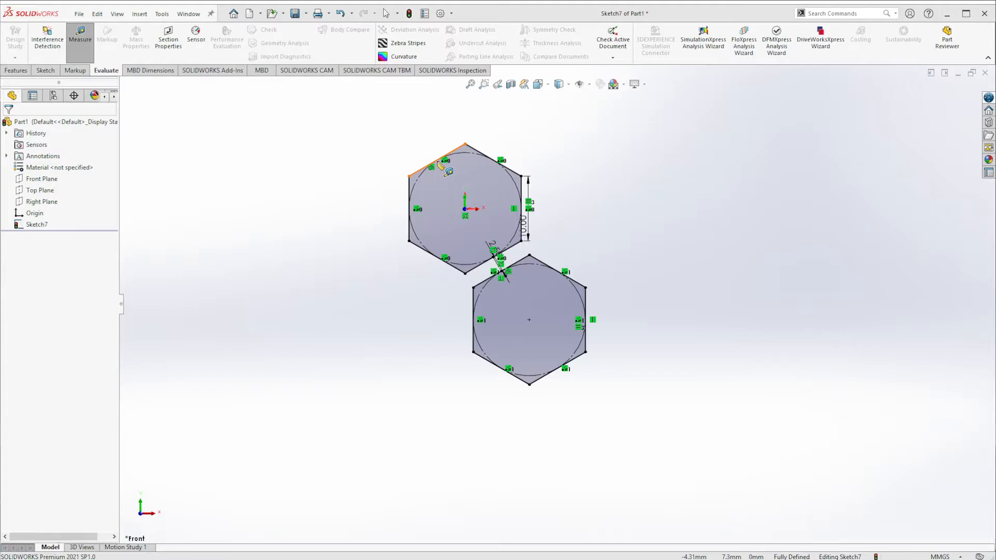
left_click(465, 210)
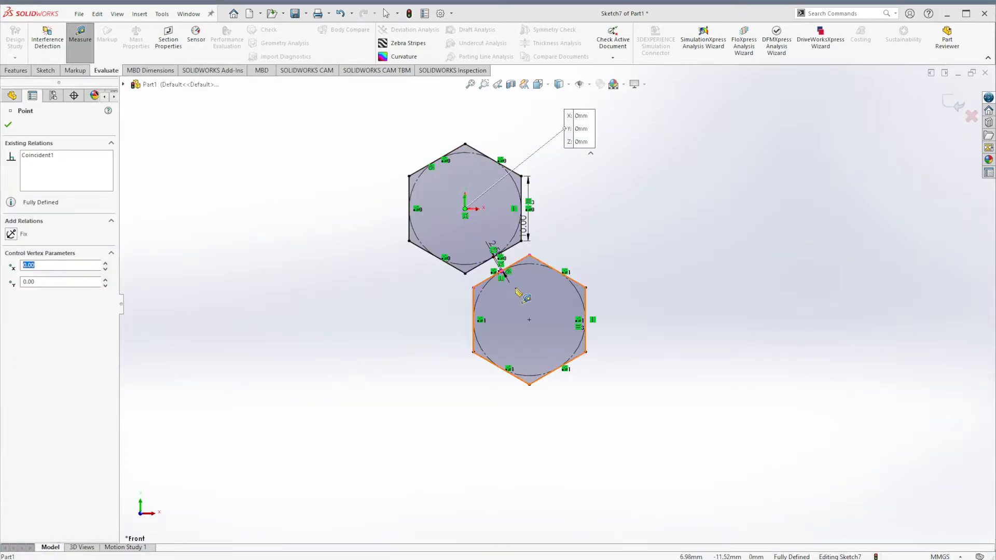
left_click(529, 320)
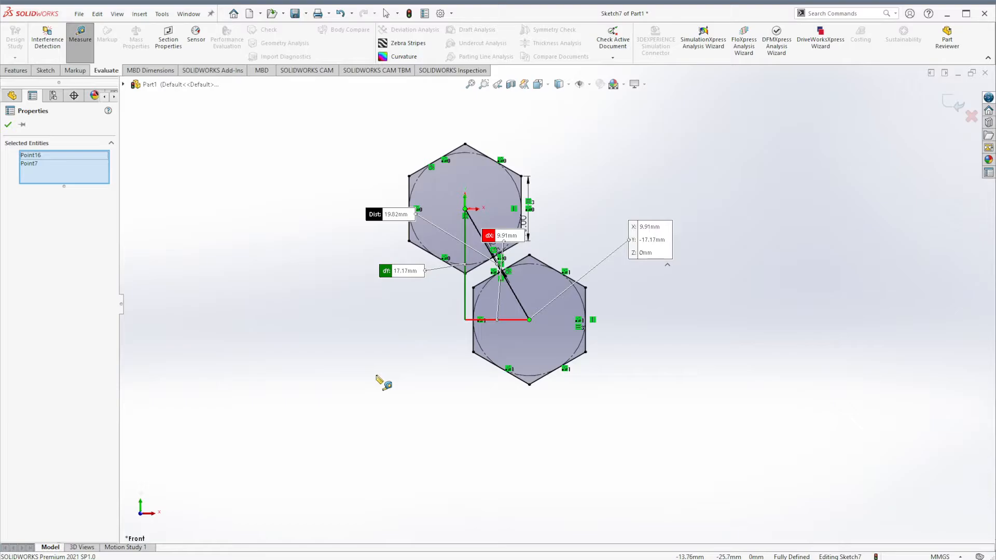
left_click(46, 71)
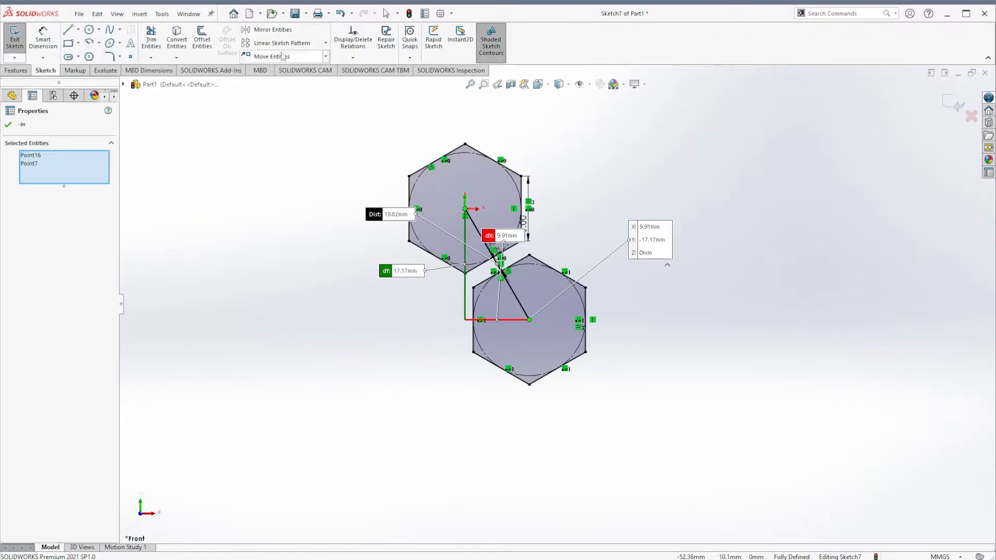
key("Escape")
- Linear-pattern both hexagons along the X-axis into 6 instances spaced 9.91*2 mm, with the X spacing dimensioned
mouse_move(301, 109)
left_mouse_down()
mouse_move(799, 559)
mouse_move(710, 447)
left_mouse_up()
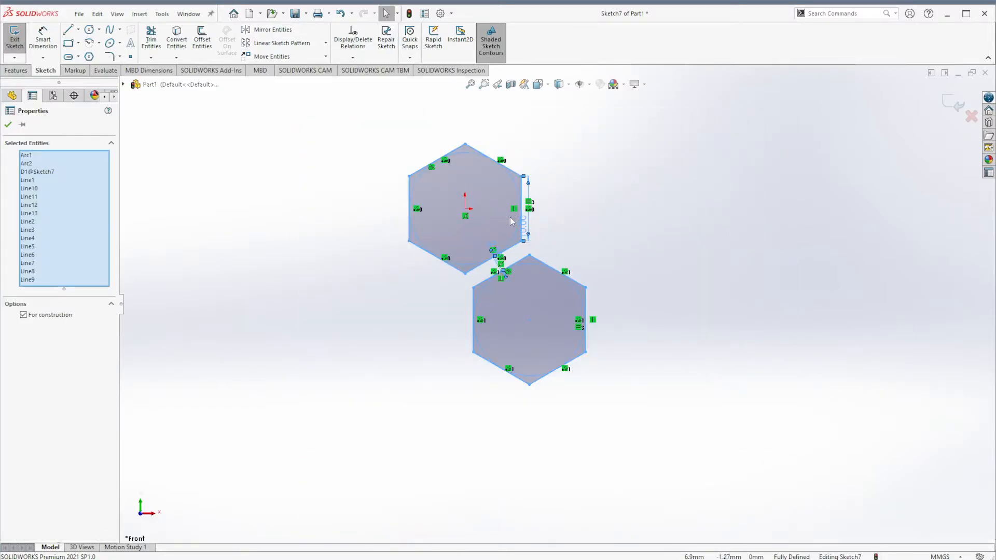
scroll(480, 254, "down", 5)
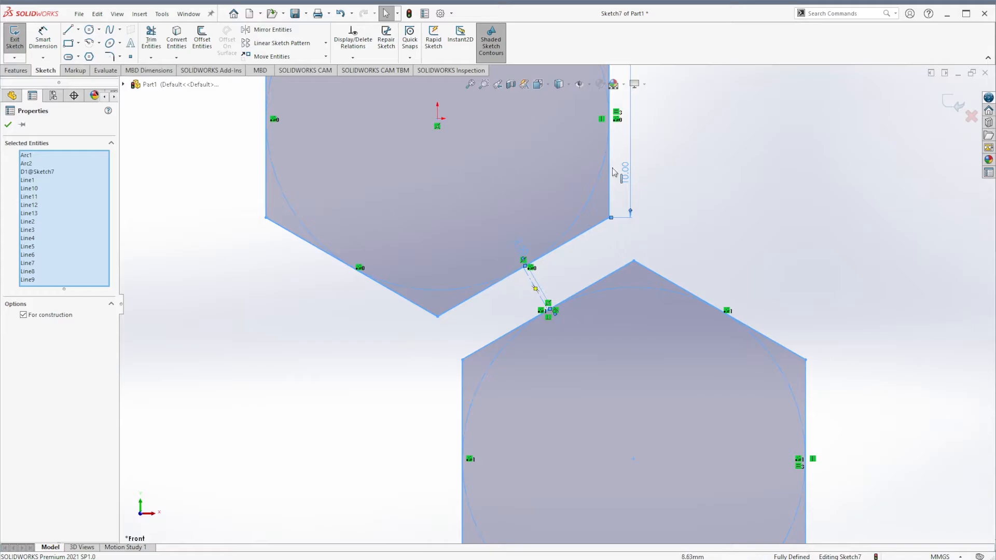
scroll(537, 289, "up", 5)
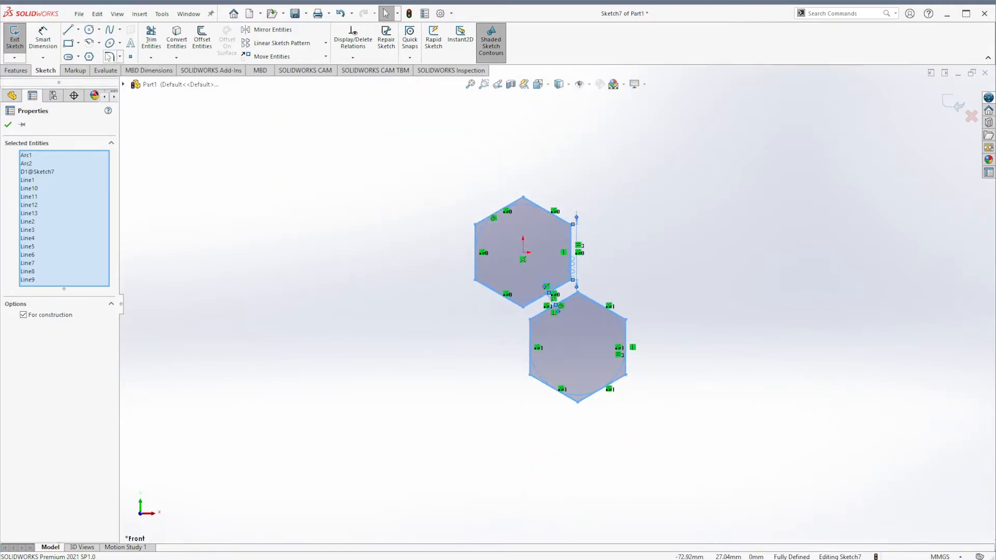
left_click(274, 47)
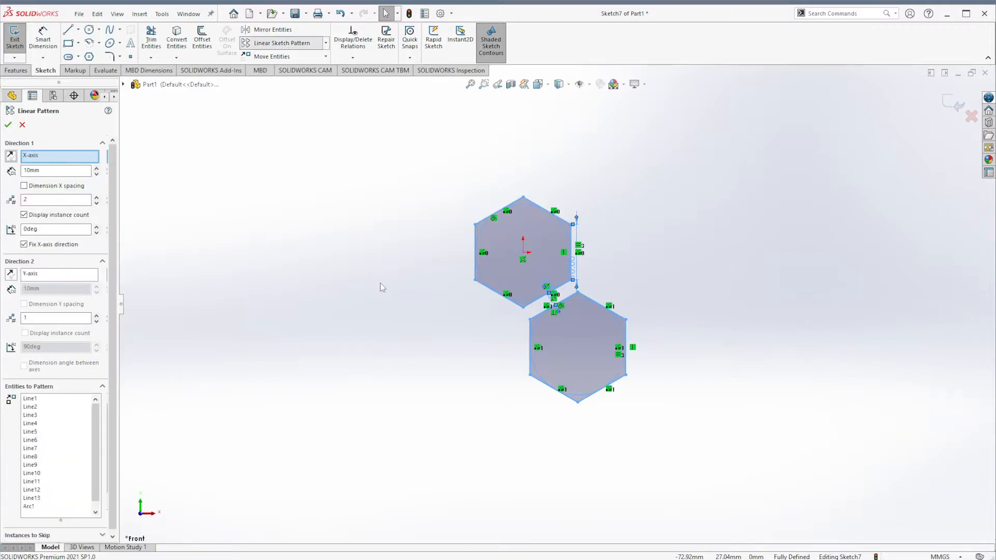
left_click(79, 172)
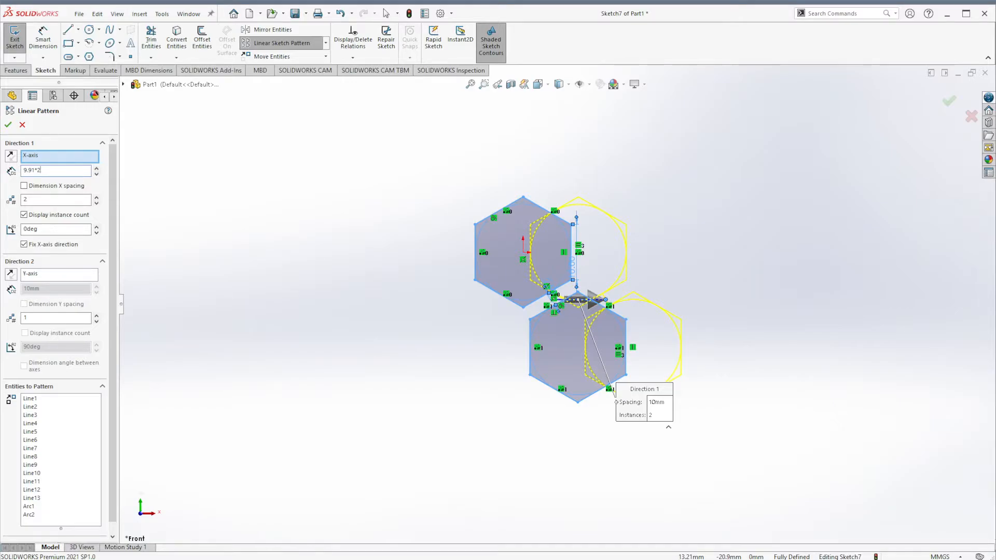
key("Return")
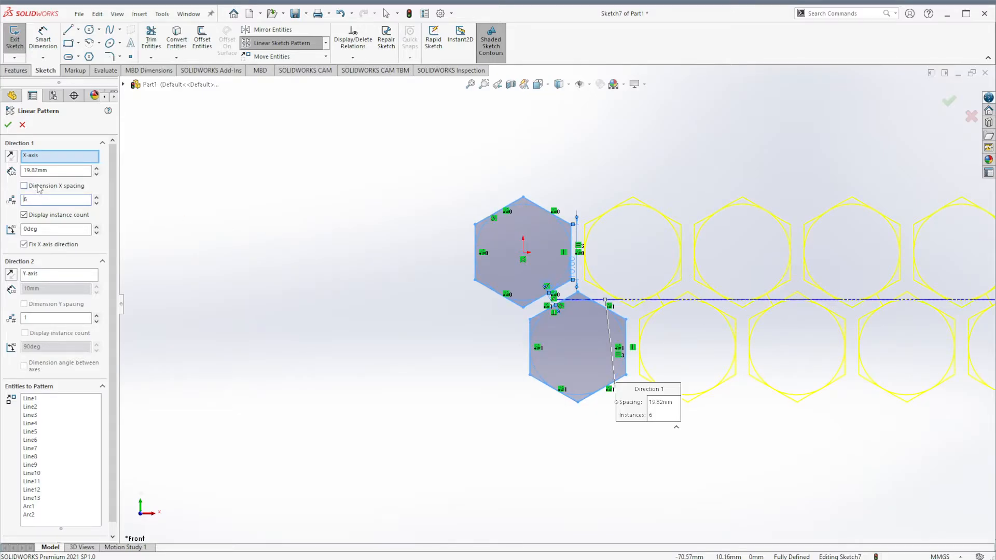
scroll(283, 178, "up", 4)
scroll(877, 272, "down", 2)
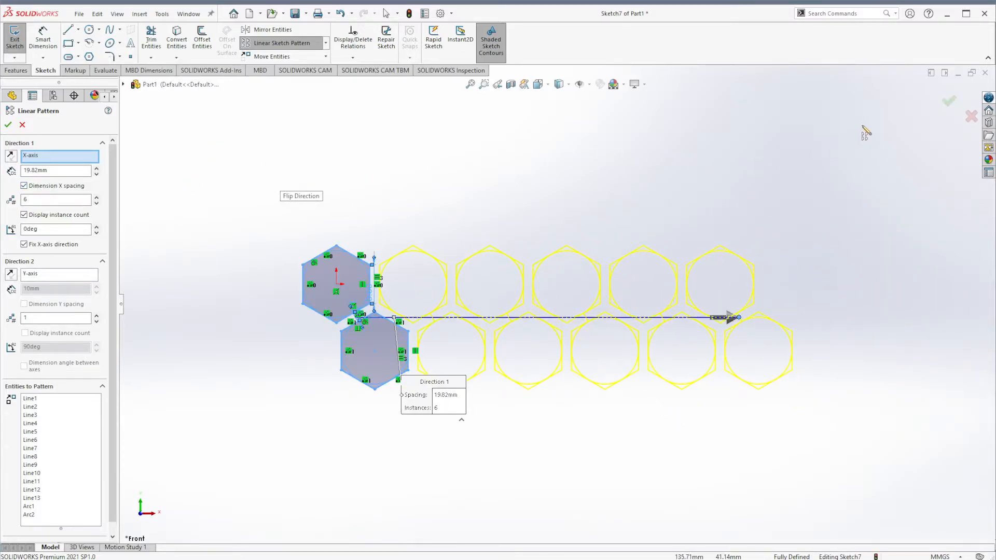
left_click(949, 101)
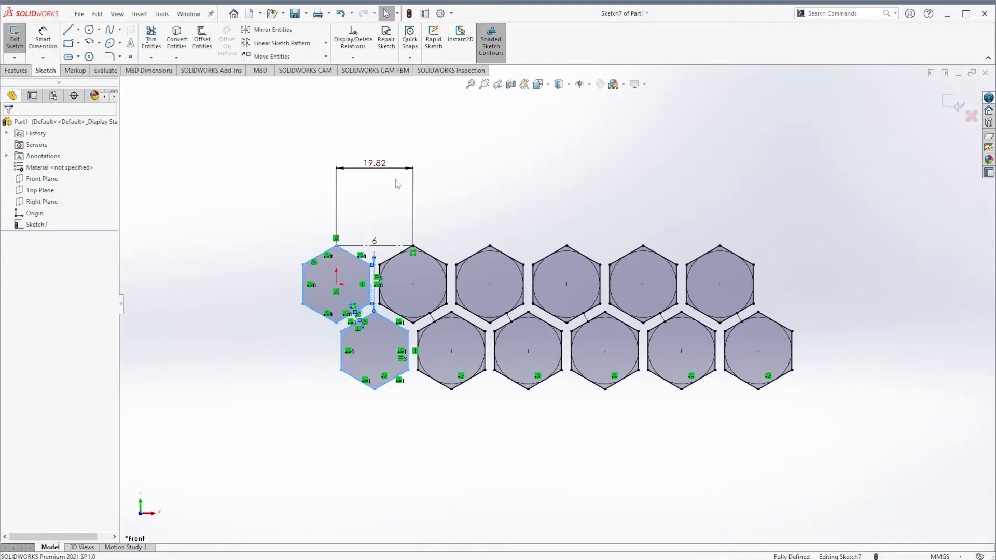
- Pattern the hexagon rows along the Y-axis into 3 instances spaced 34.34 mm, with the Y spacing dimensioned
left_click_drag(384, 165, 386, 228)
left_click(798, 241)
mouse_move(222, 150)
left_mouse_down()
mouse_move(817, 464)
mouse_move(922, 484)
left_mouse_up()
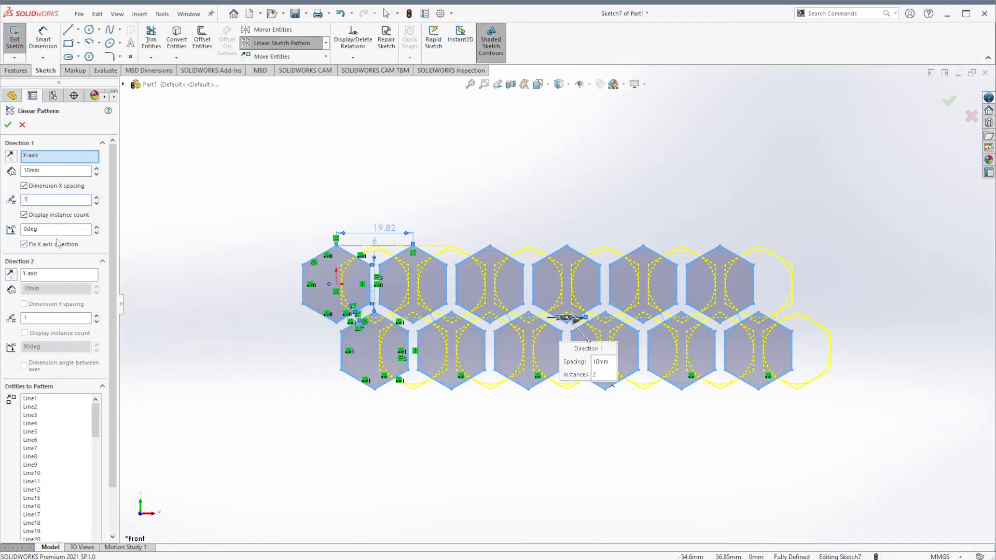
left_click(41, 318)
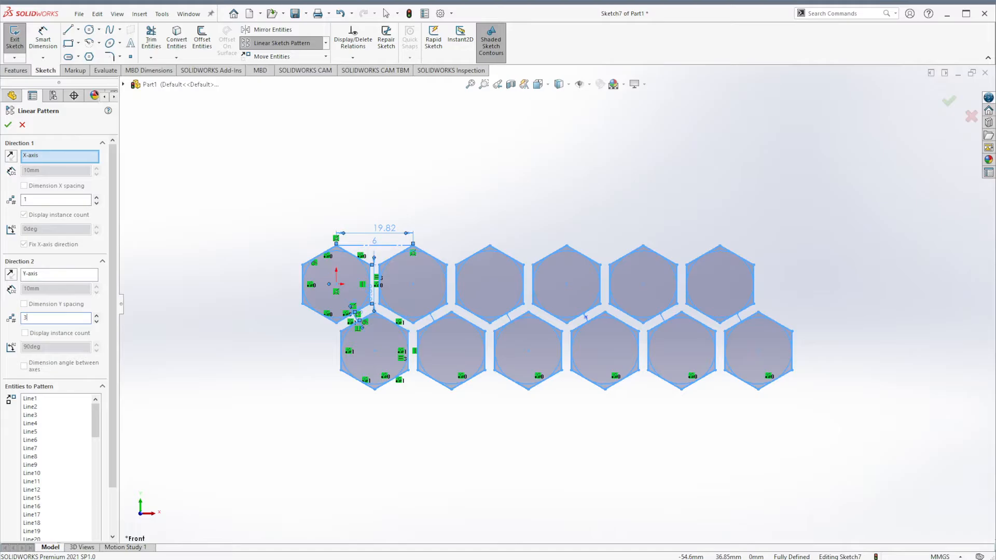
left_click(61, 342)
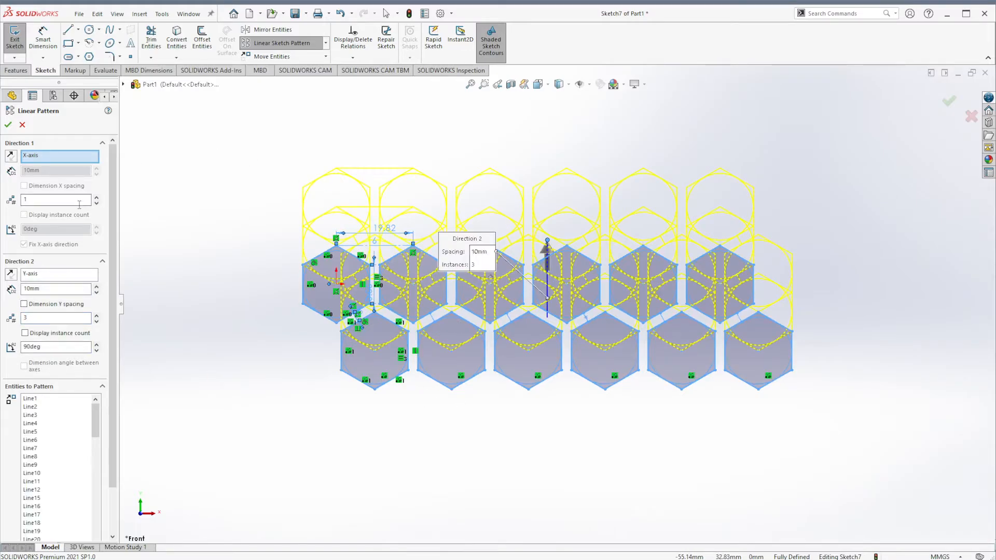
left_click(56, 289)
key("Return")
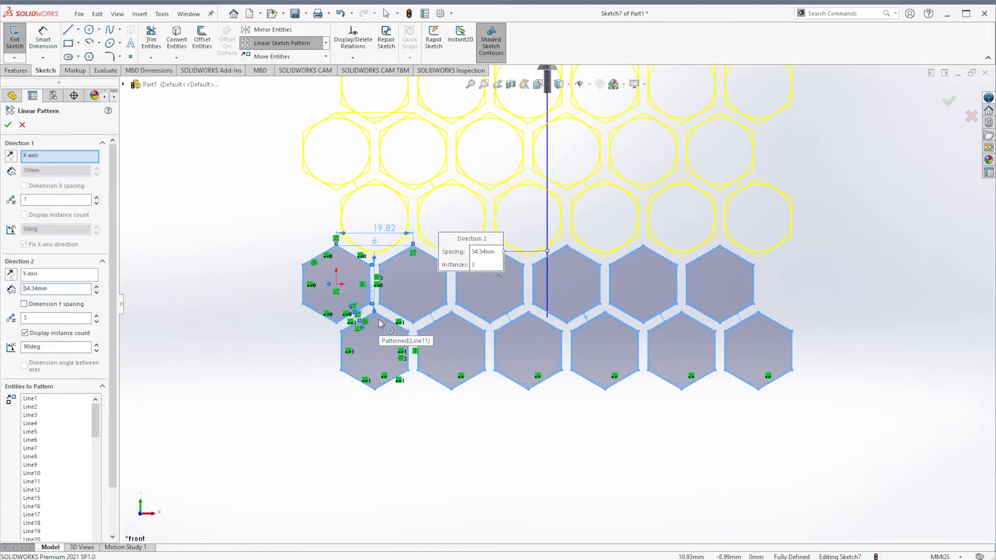
left_click(75, 307)
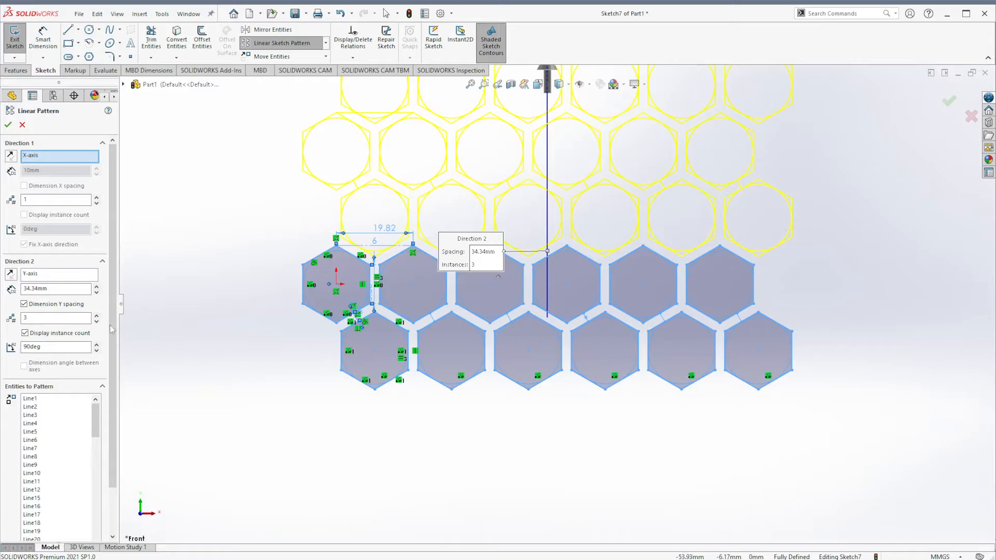
left_click(954, 107)
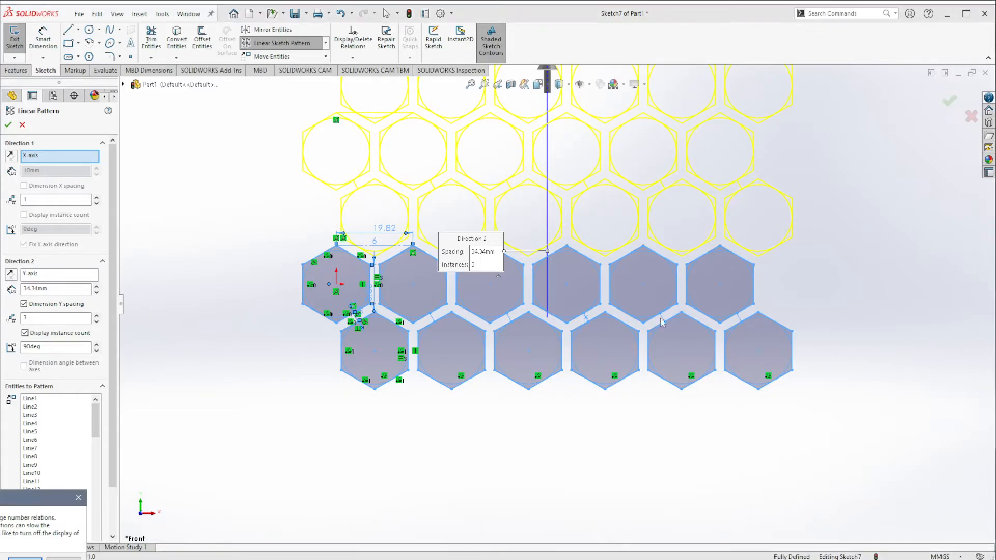
left_click_drag(37, 500, 272, 433)
left_click(299, 497)
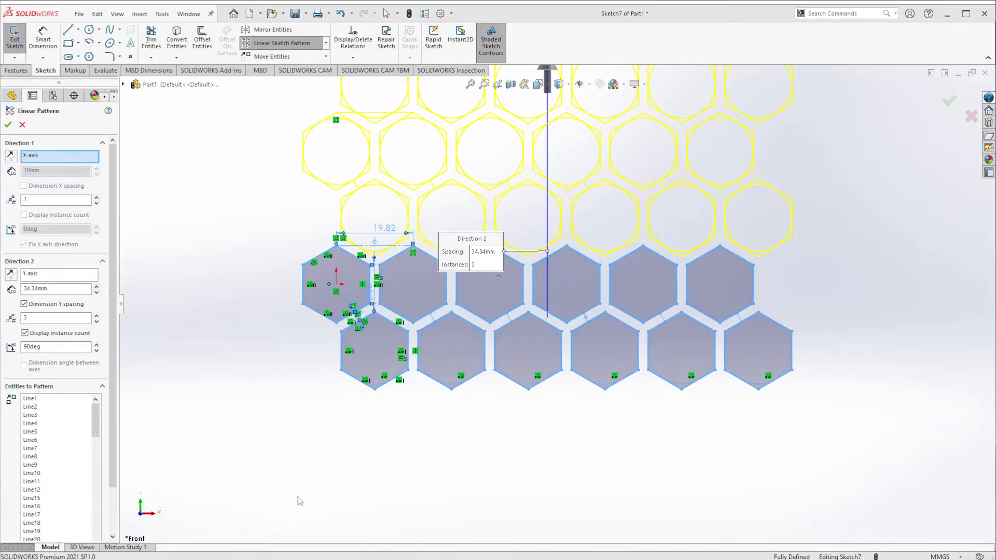
- Undo the last sketch change
key("f")
scroll(688, 185, "down", 4)
scroll(453, 389, "down", 2)
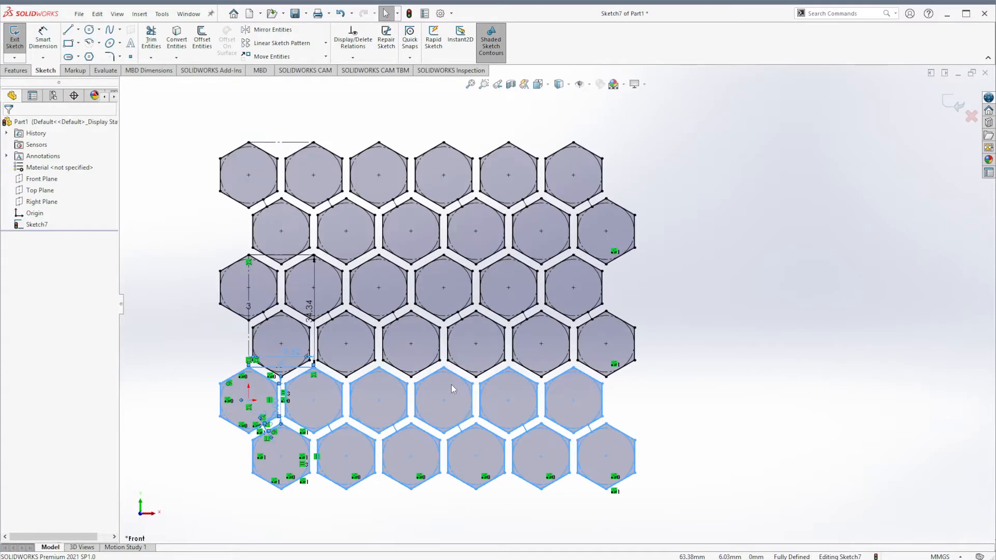
scroll(177, 471, "down", 2)
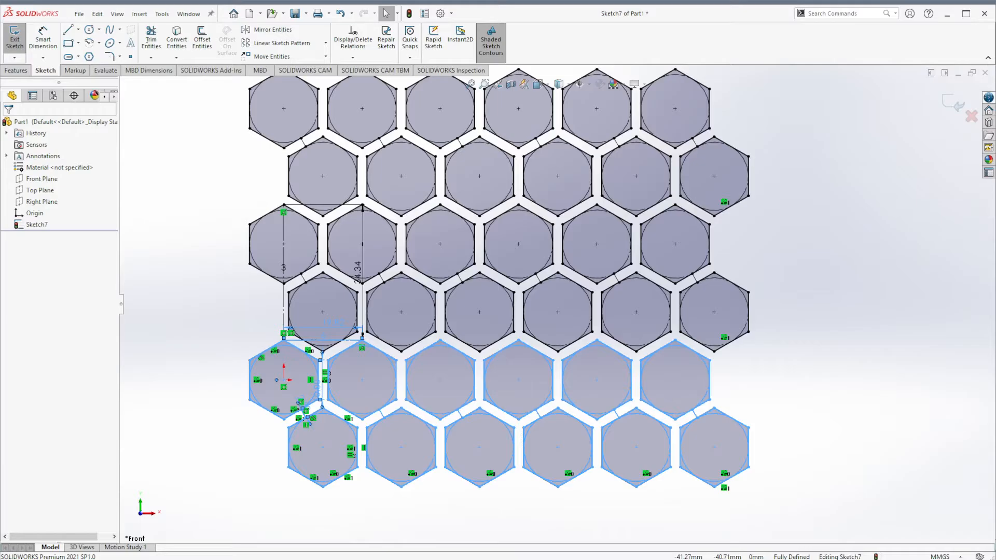
key("ctrl+z")
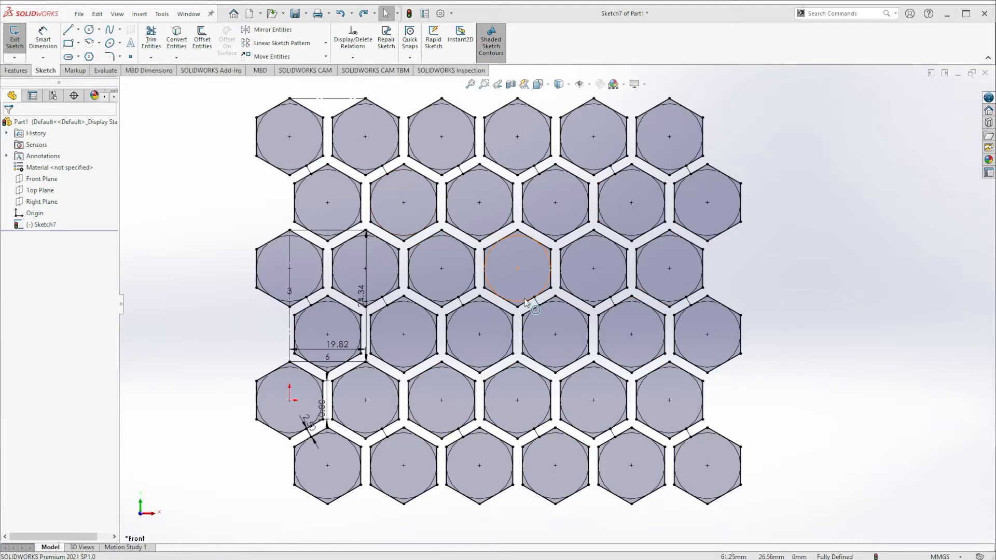
- Draw a corner rectangle about 151 mm by 126 mm enclosing the whole hexagon pattern
left_click(16, 70)
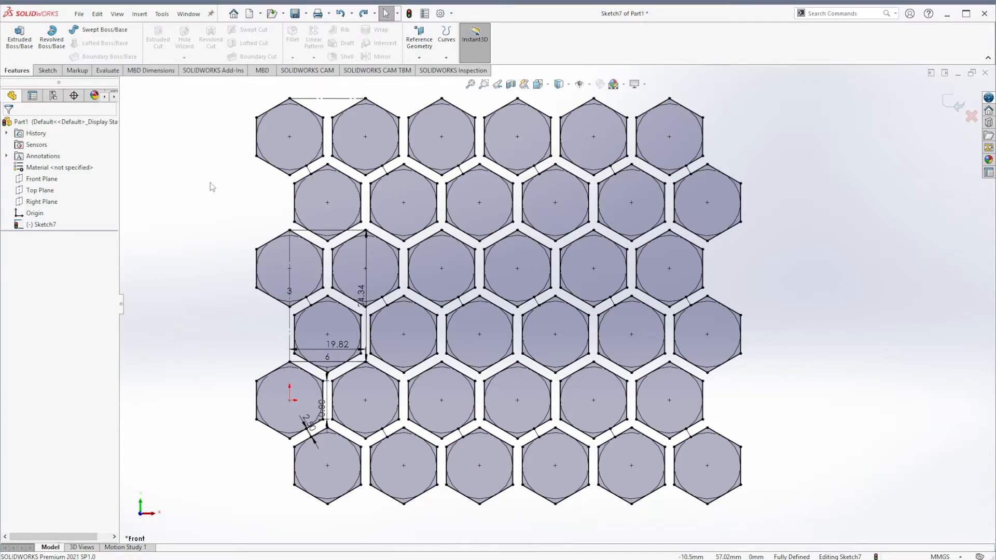
scroll(227, 185, "up", 1)
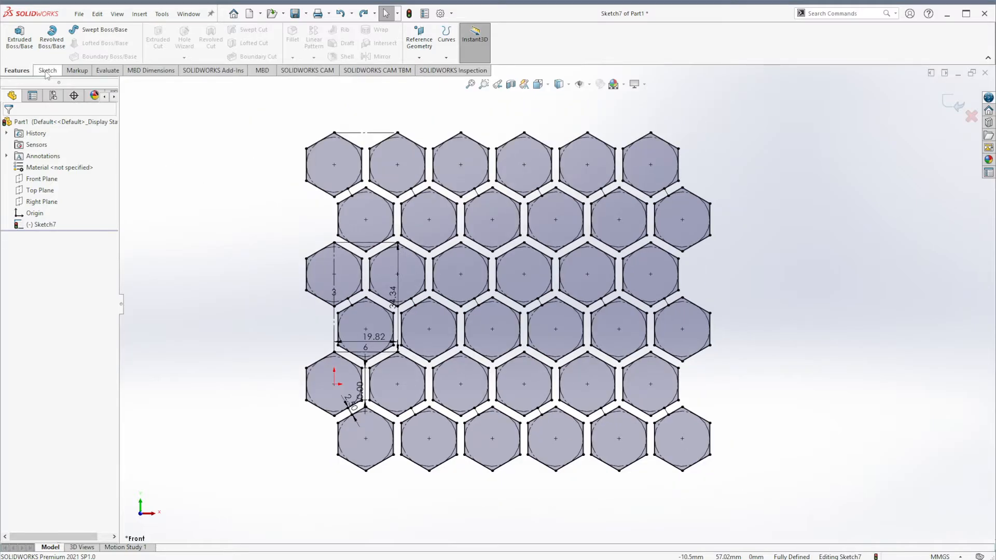
left_click(46, 71)
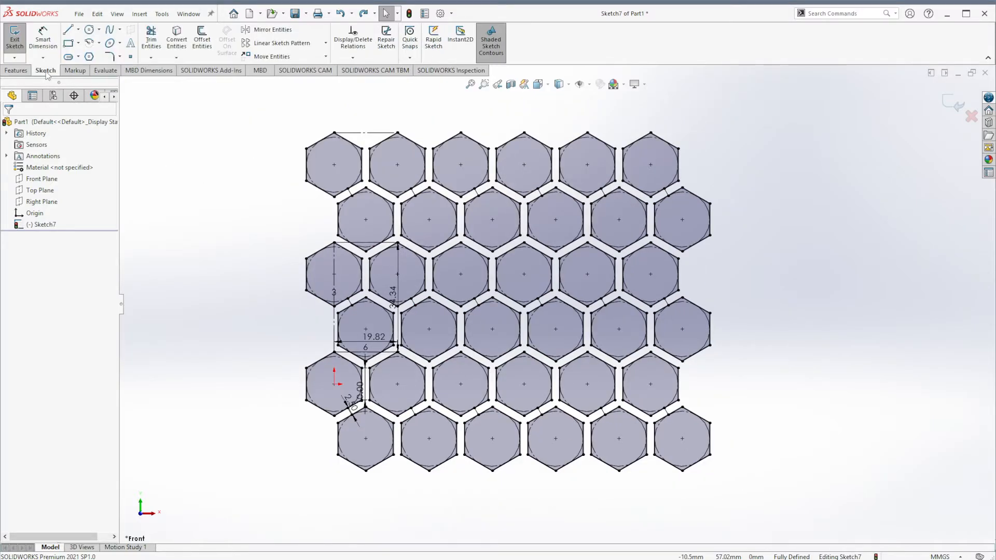
left_click(68, 43)
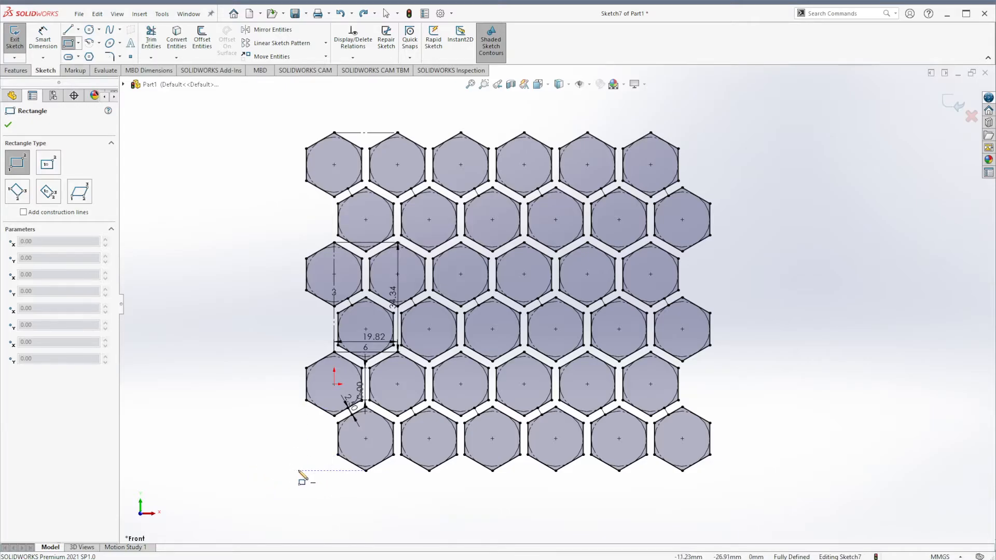
left_click(264, 492)
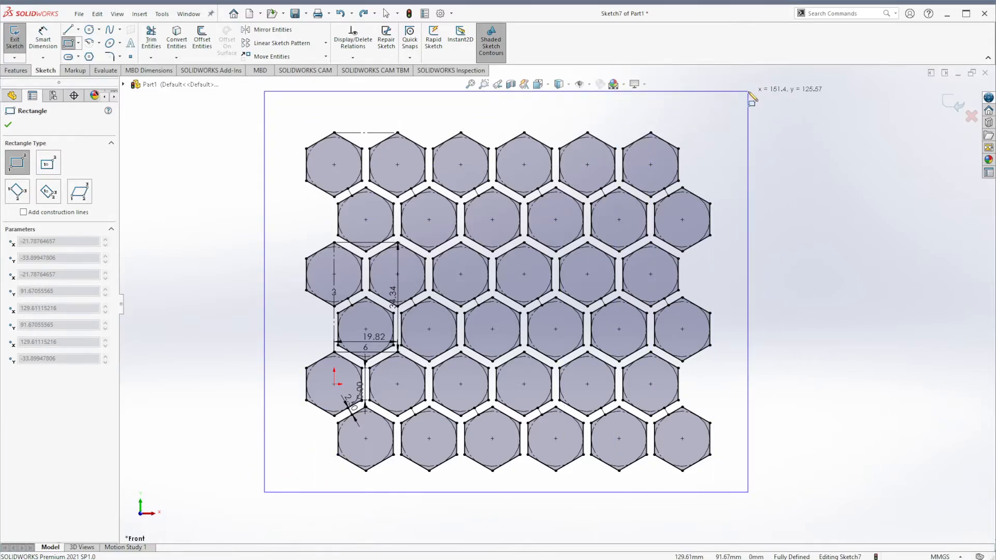
left_click(749, 92)
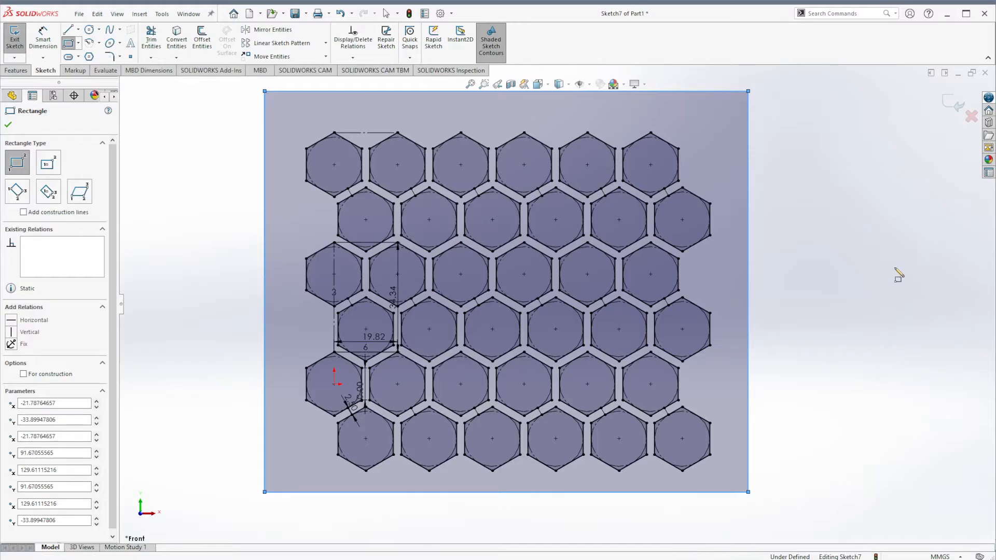
- Dimension the gap between the rightmost hexagon edge and the rectangle's right side to 2.5 mm
key("d")
left_click(710, 220)
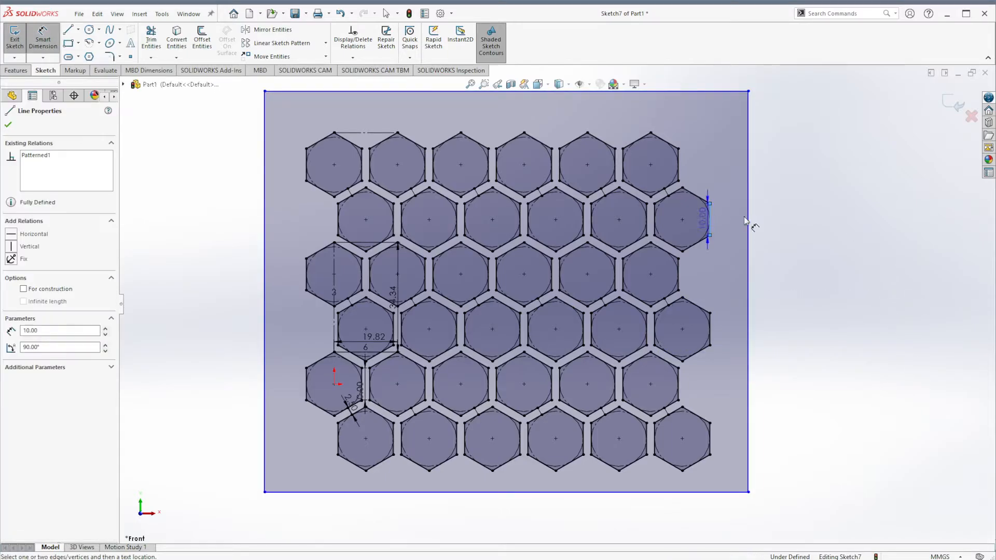
left_click(748, 220)
left_click(752, 216)
type("2.")
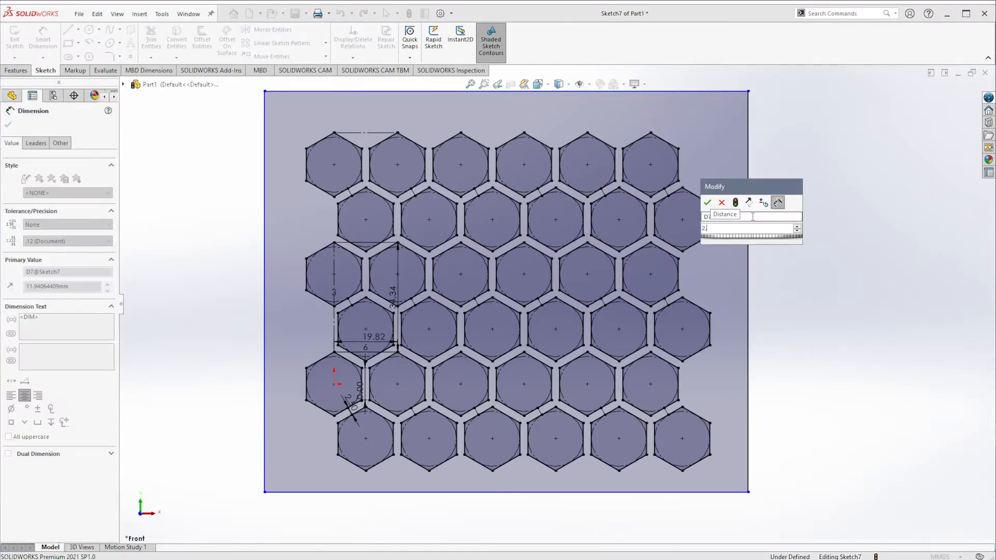
type("5")
key("Return")
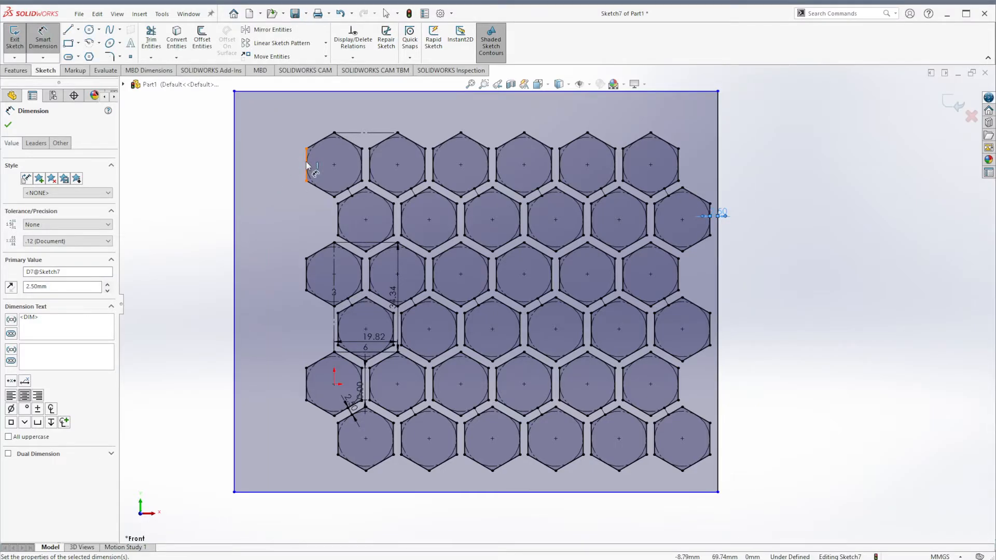
- Dimension the gap between the leftmost hexagon edge and the rectangle's left side to 2.5 mm
left_click(307, 165)
left_click(234, 175)
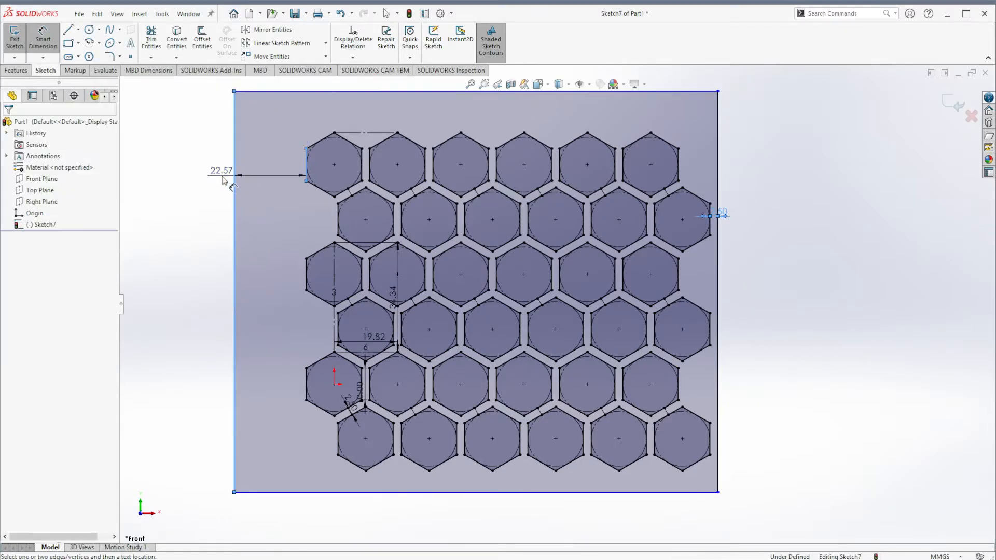
left_click(222, 179)
type("2.5")
key("Return")
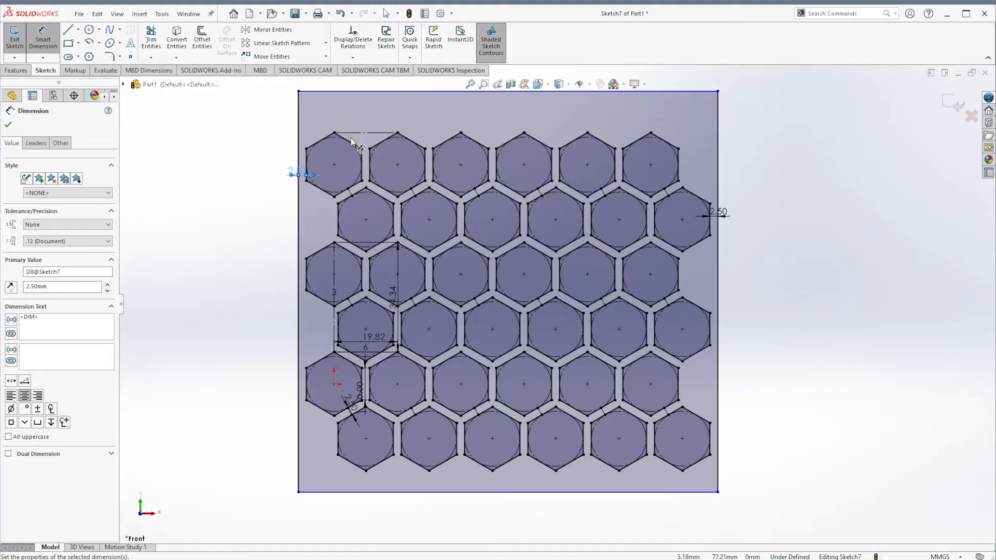
- Dimension the gap between the topmost hexagon vertex and the rectangle's top side to 2.5 mm
left_click(334, 133)
left_click(334, 92)
left_click(335, 93)
type("2.5")
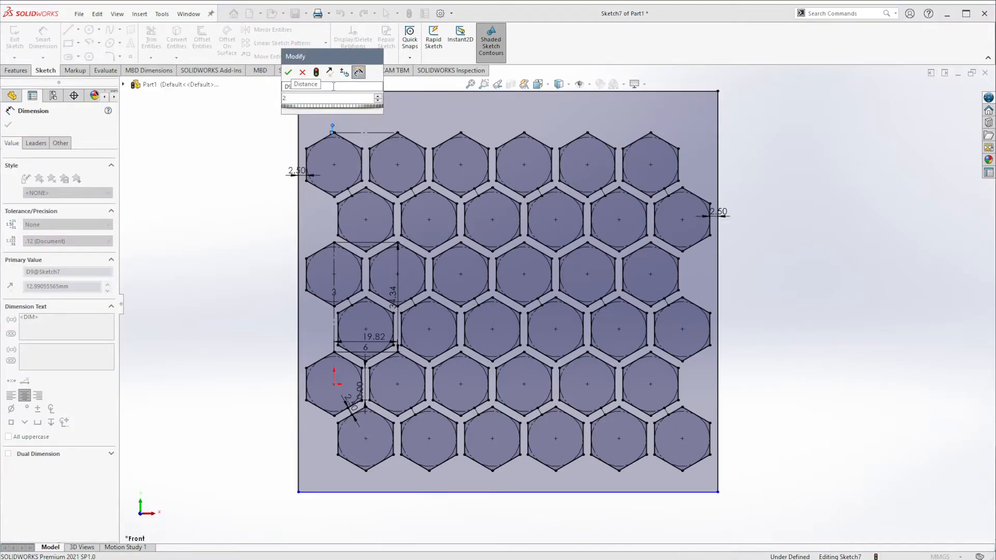
key("Return")
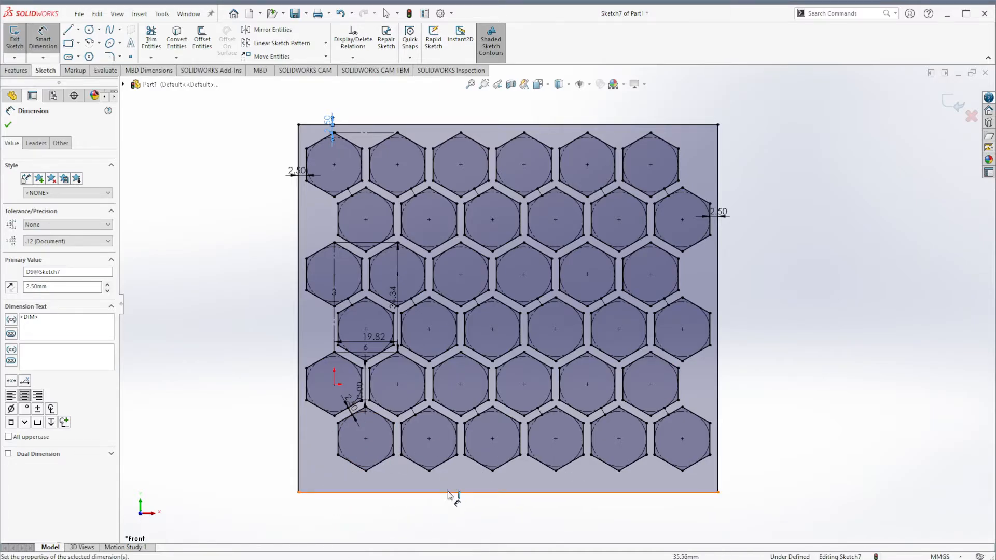
- Dimension the gap between the bottom hexagon vertex and the rectangle's bottom side to 2.5 mm
left_click(430, 471)
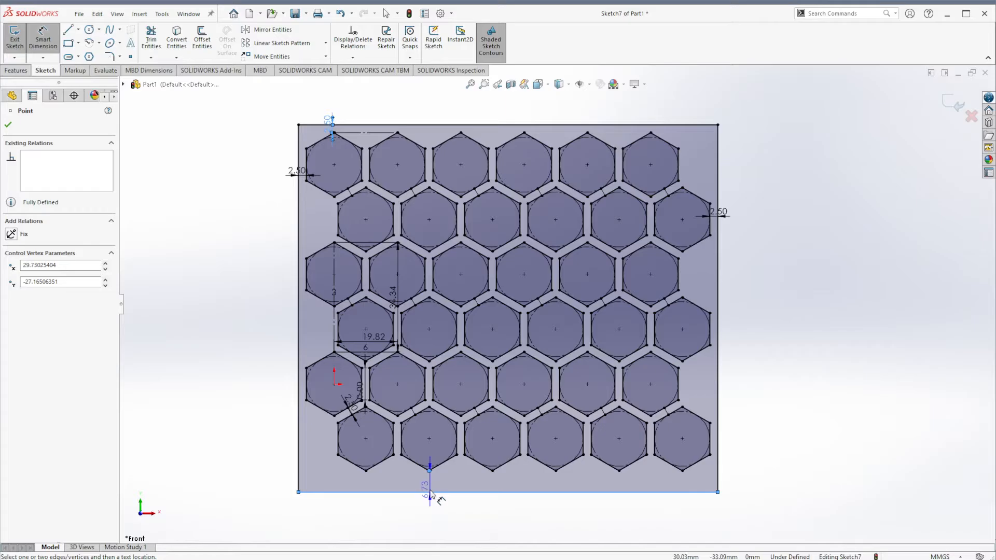
left_click(430, 492)
type("2.5")
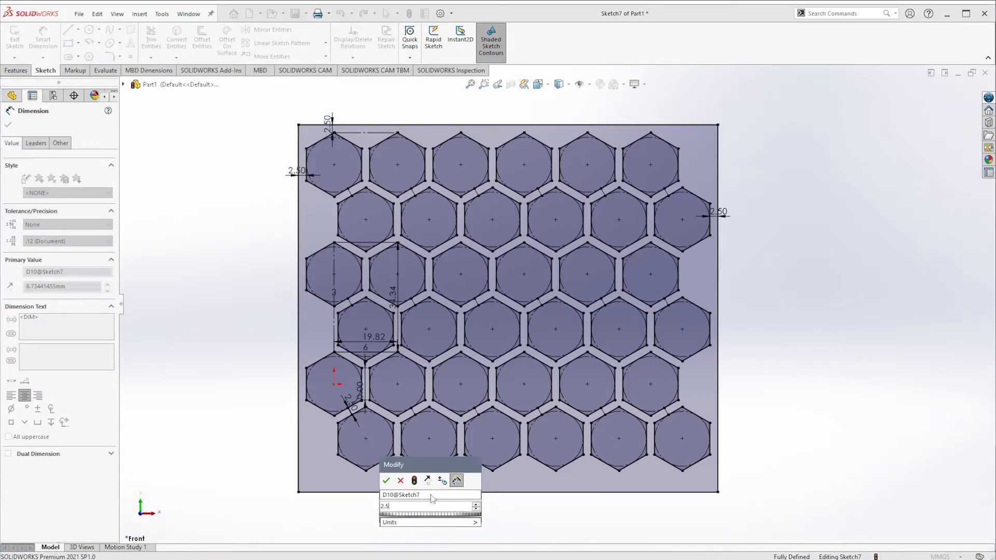
key("Return")
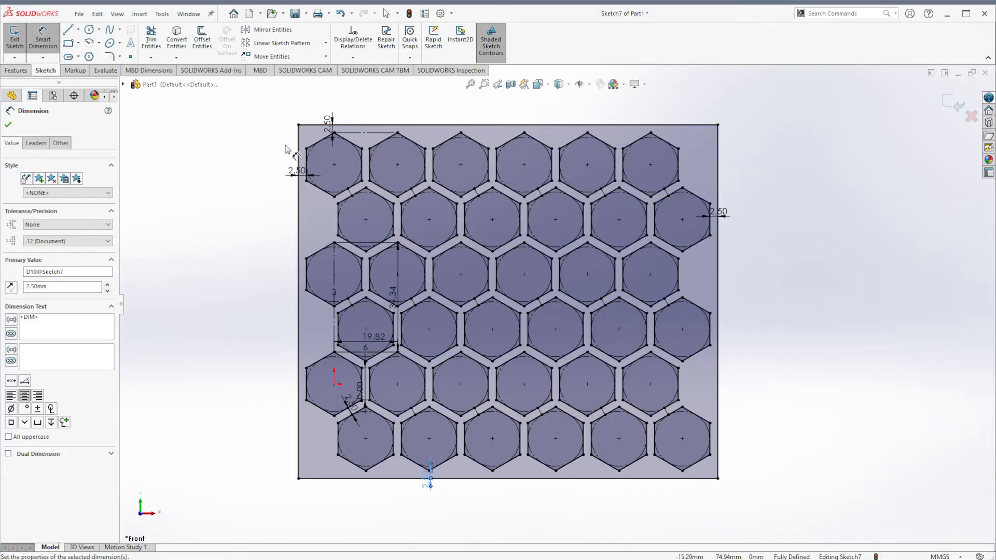
- Draw a diagonal line across the rectangle's top-left corner, from the left side to the top side
scroll(311, 124, "down", 6)
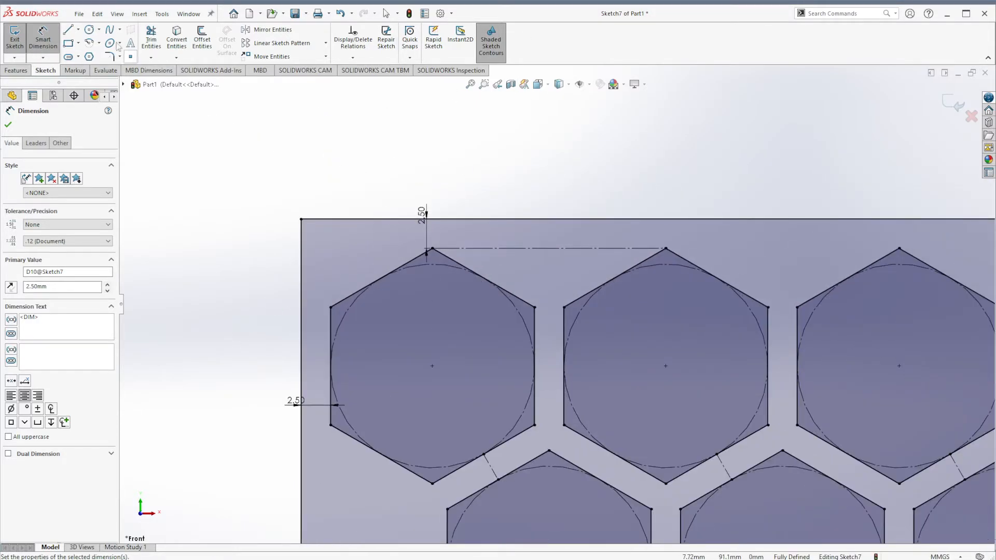
left_click(68, 30)
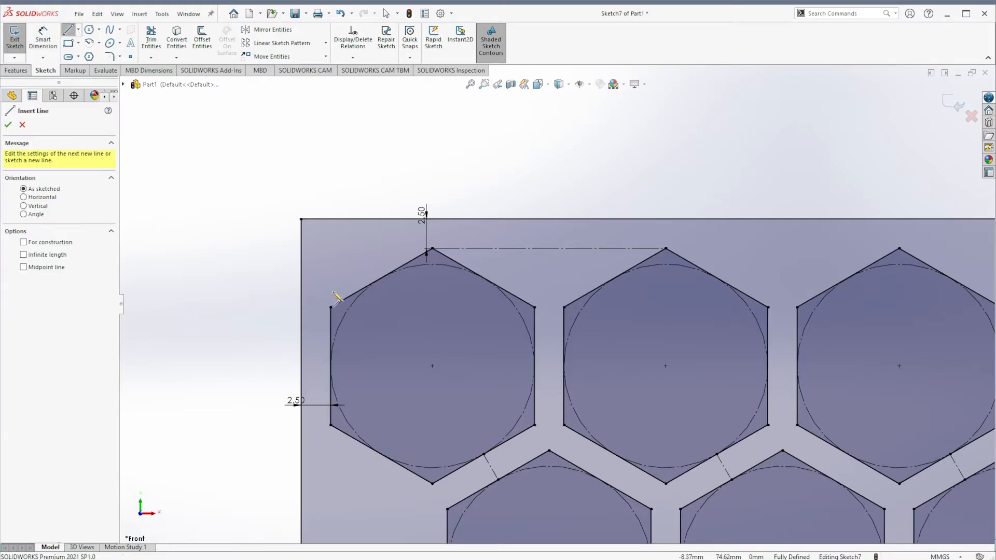
left_click(302, 265)
left_click(366, 219)
key("Escape")
key("Escape")
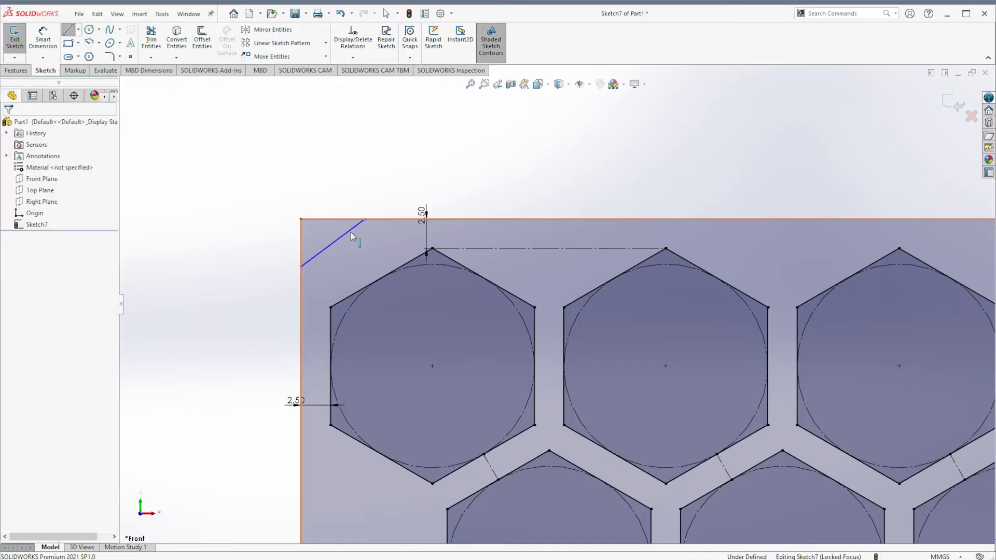
- Make the corner line parallel to the adjacent upper-left edge of the corner hexagon
left_click(353, 228)
left_click(375, 281, "ctrl")
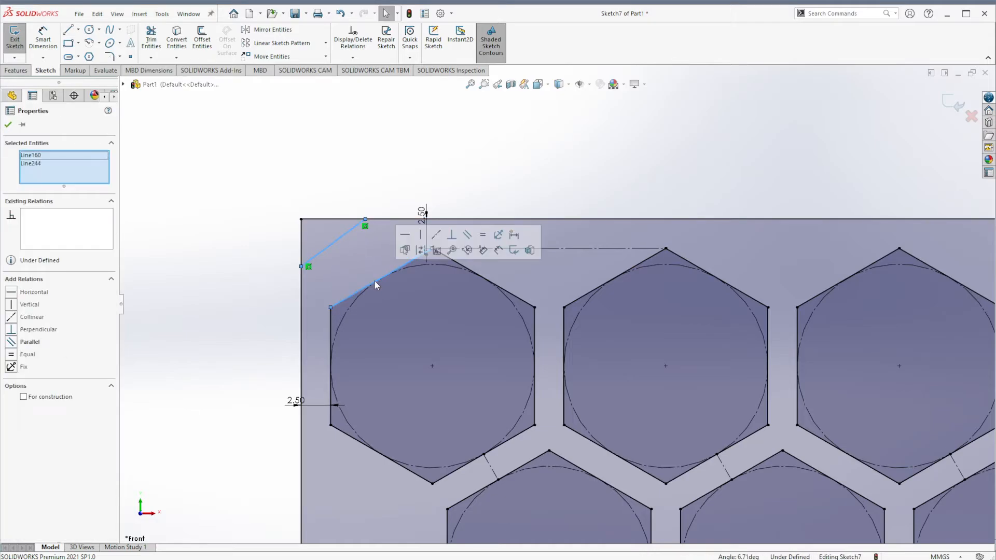
left_click(439, 235)
left_click(405, 176)
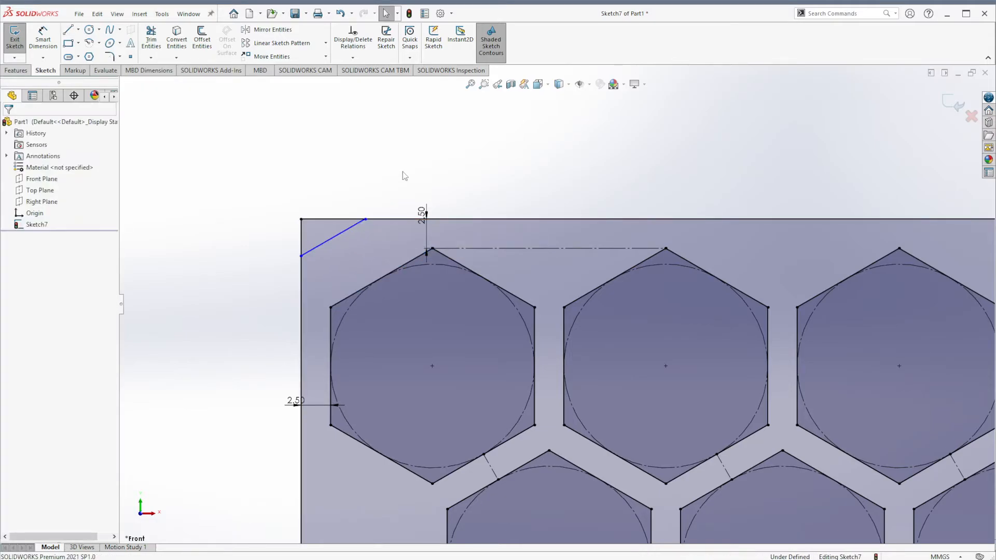
- Dimension the offset between the corner line and that hexagon edge to 2.5 mm
right_click_drag(386, 141, 388, 57)
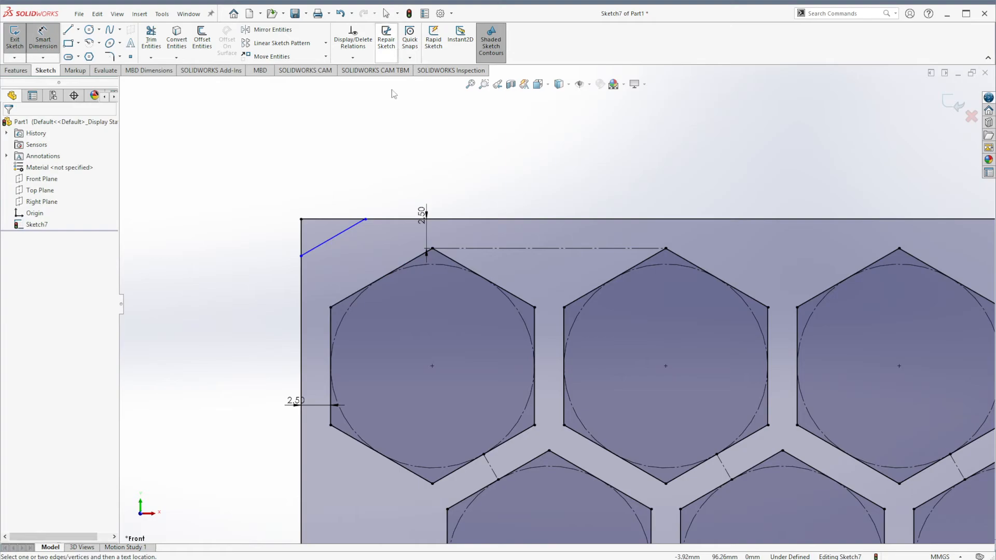
left_click(351, 225)
left_click(378, 280)
left_click(389, 304)
type("2.5")
key("Return")
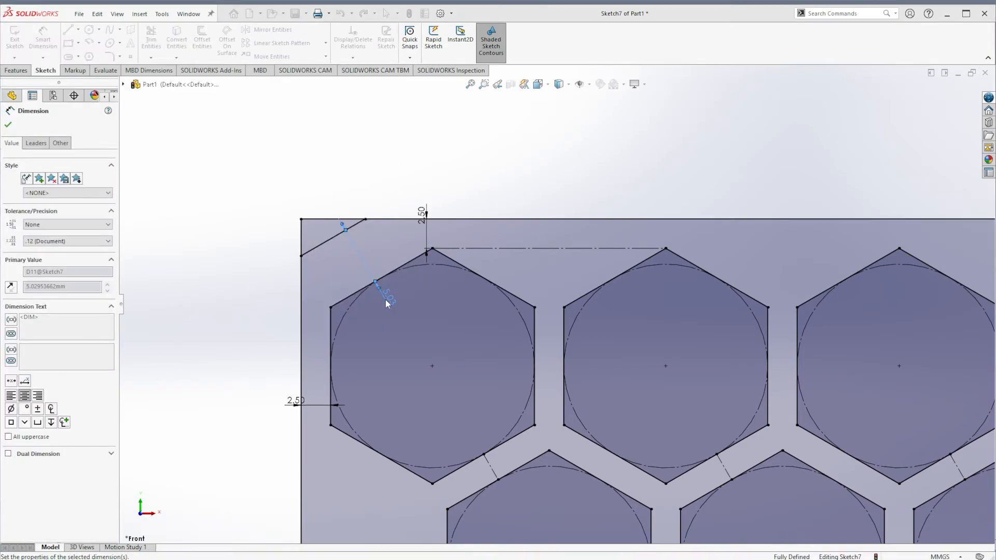
- Trim away the rectangle's corner segments cut off by the diagonal line
left_click(313, 135)
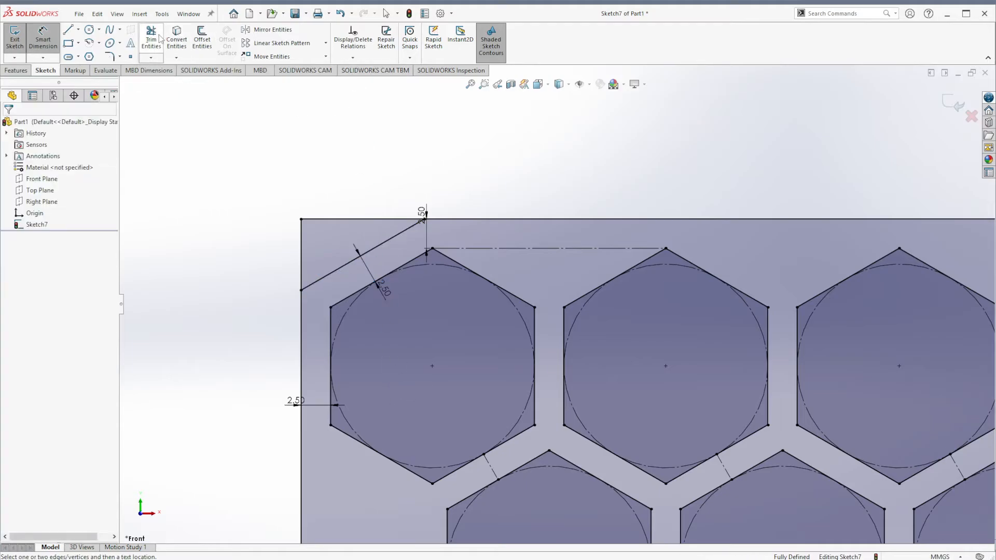
left_click(158, 36)
left_click_drag(326, 247, 272, 272)
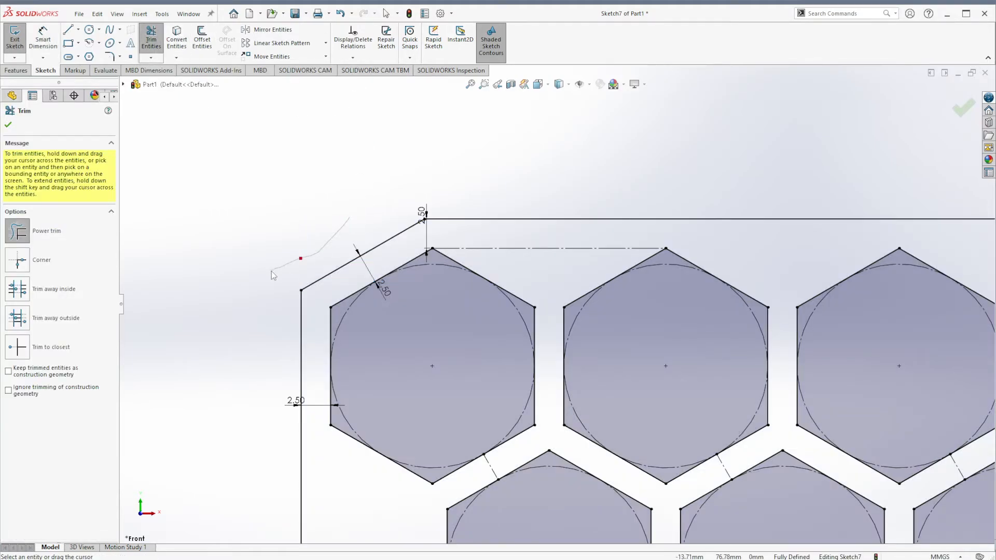
key("f")
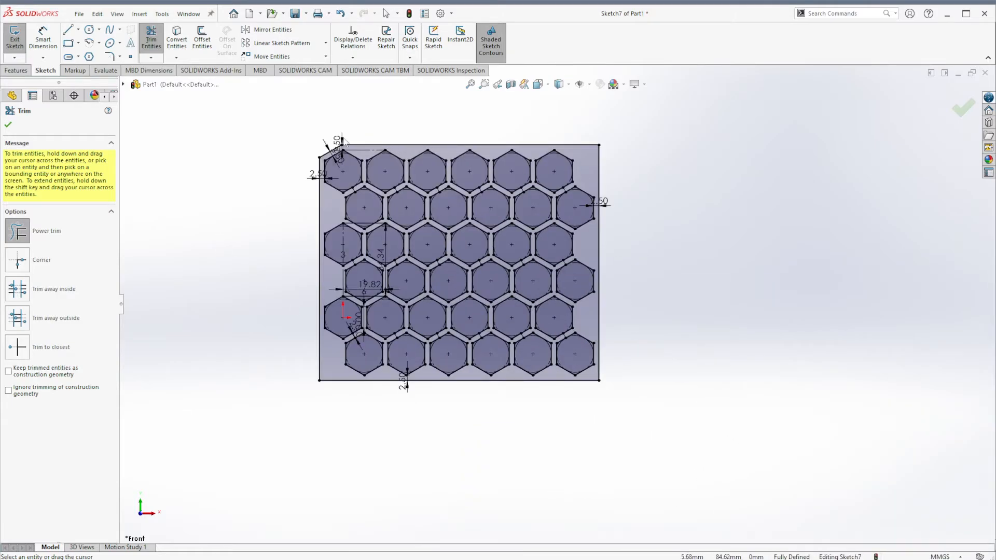
- Draw a short vertical line at the rectangle's top-left corner and undo it
scroll(373, 279, "up", 1)
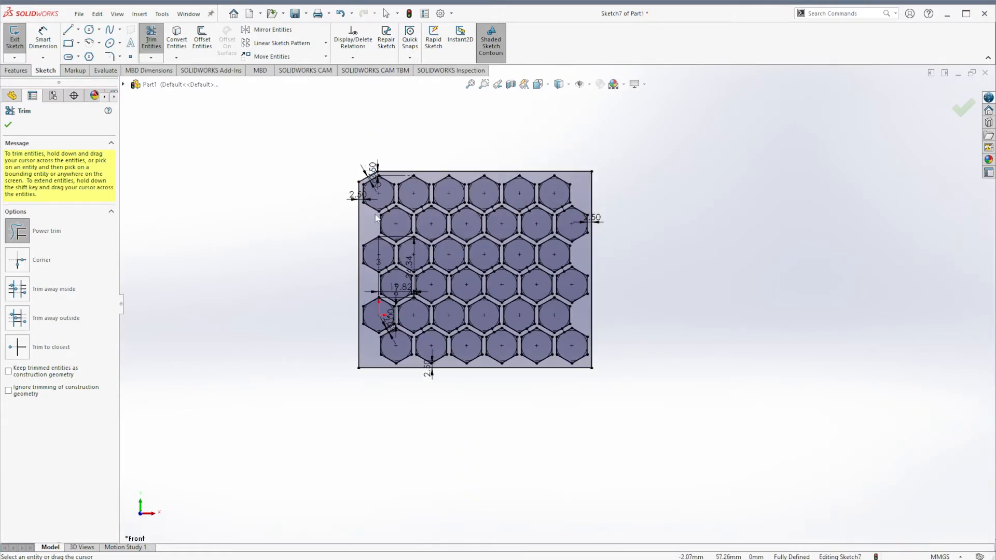
scroll(495, 275, "down", 3)
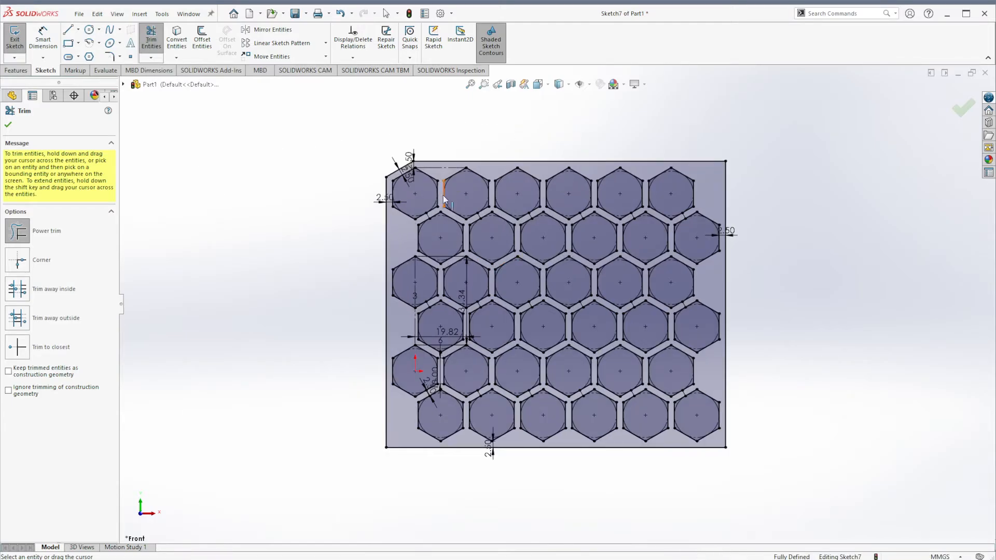
left_click(68, 30)
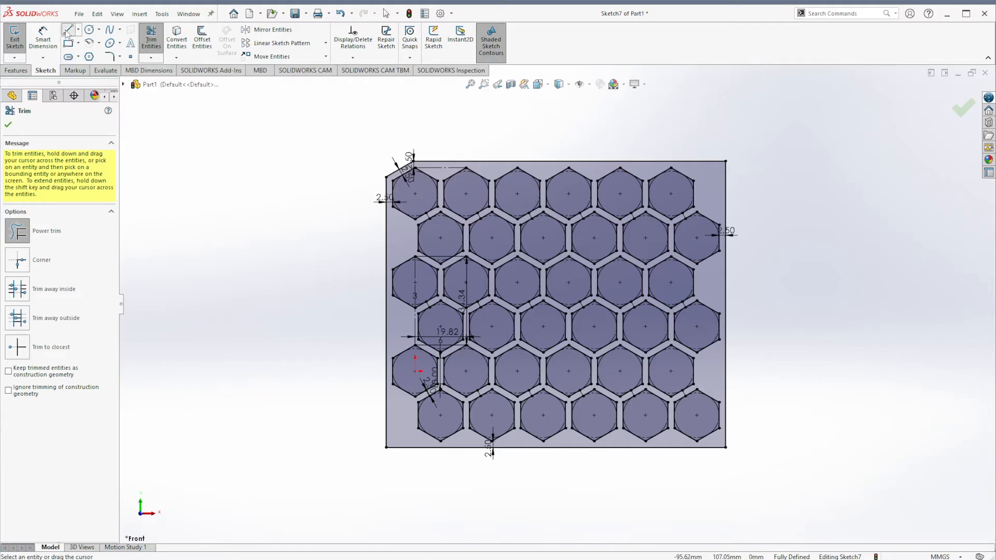
scroll(377, 158, "up", 2)
scroll(453, 216, "down", 5)
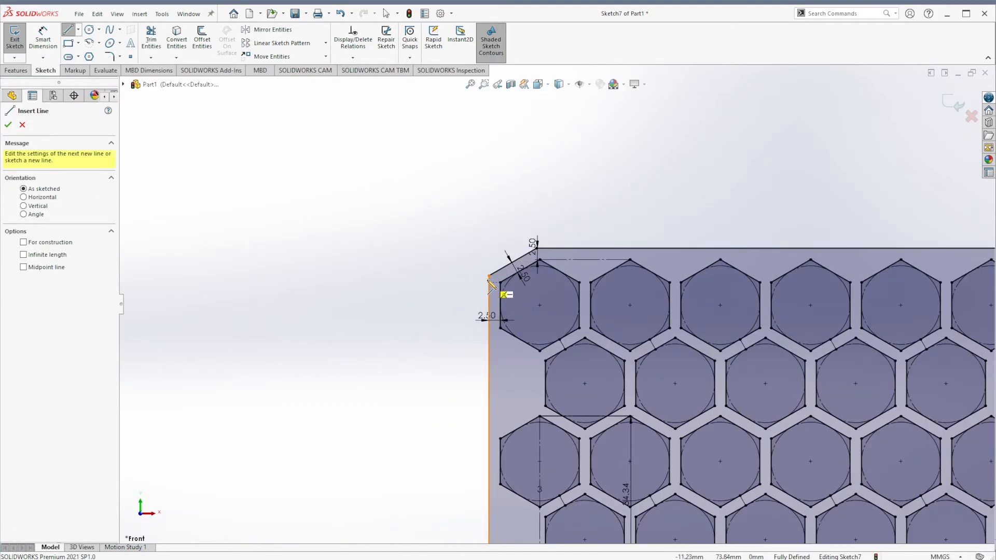
left_click(489, 276)
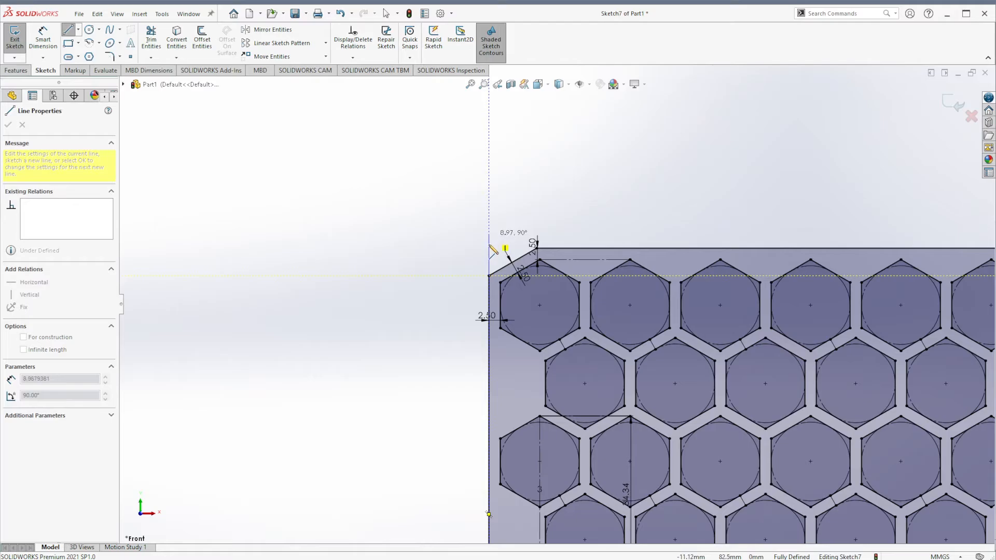
left_click(489, 244)
double_click(353, 188)
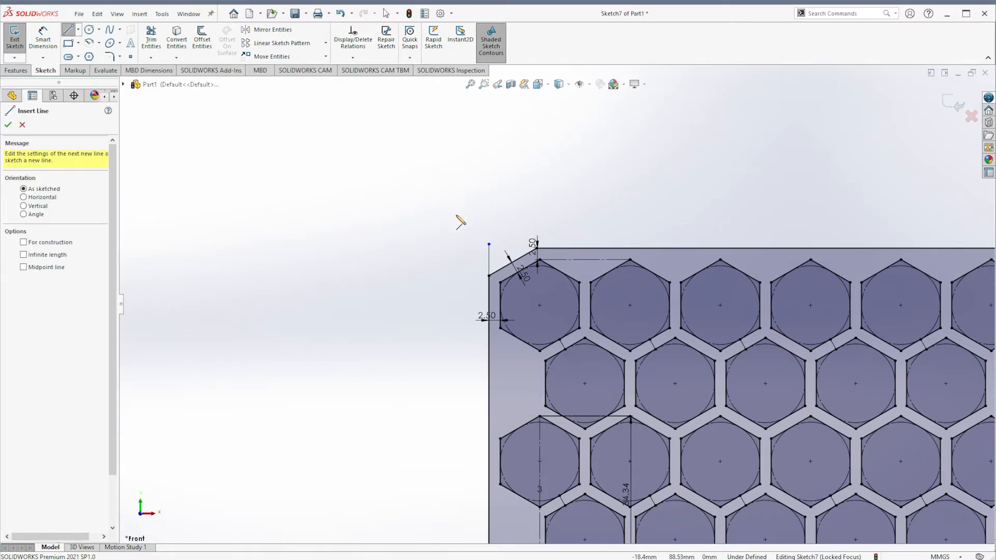
key("Escape")
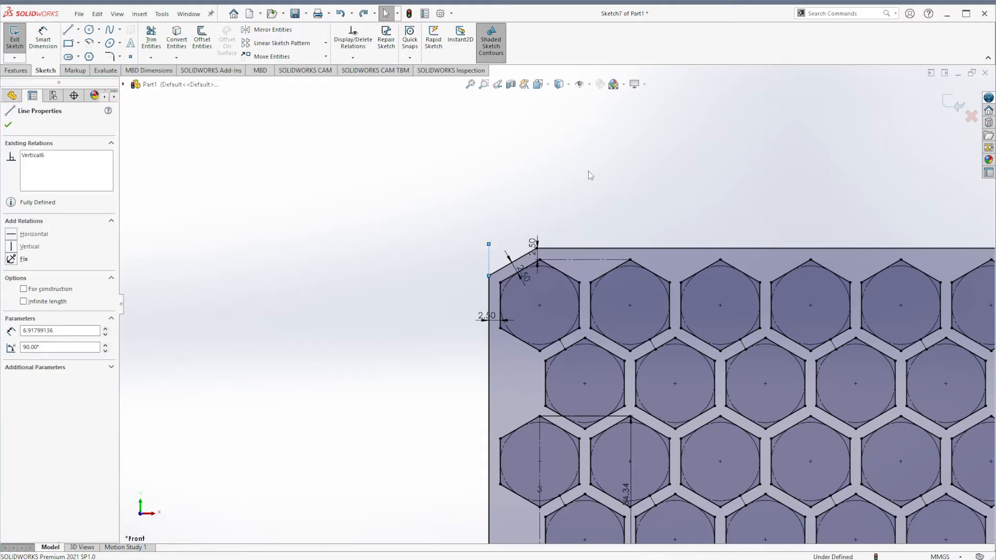
key("ctrl+z")
- Extrude the sketch as a boss 25 mm deep
scroll(332, 235, "up", 6)
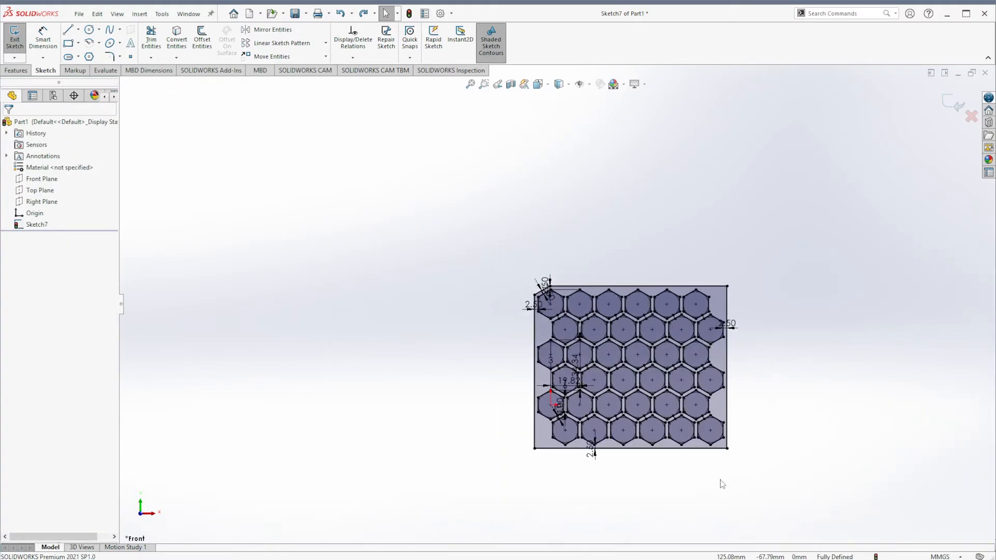
scroll(722, 485, "down", 3)
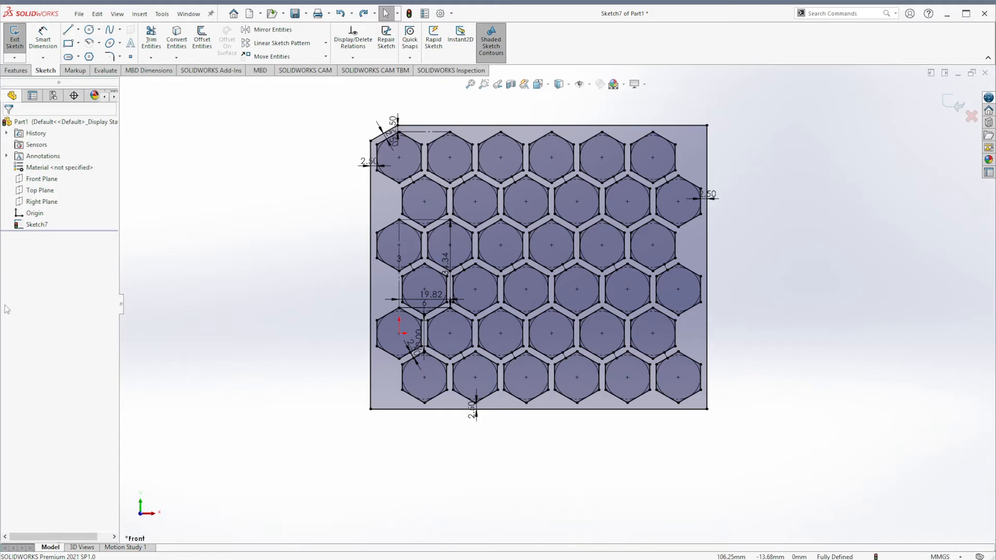
left_click(16, 71)
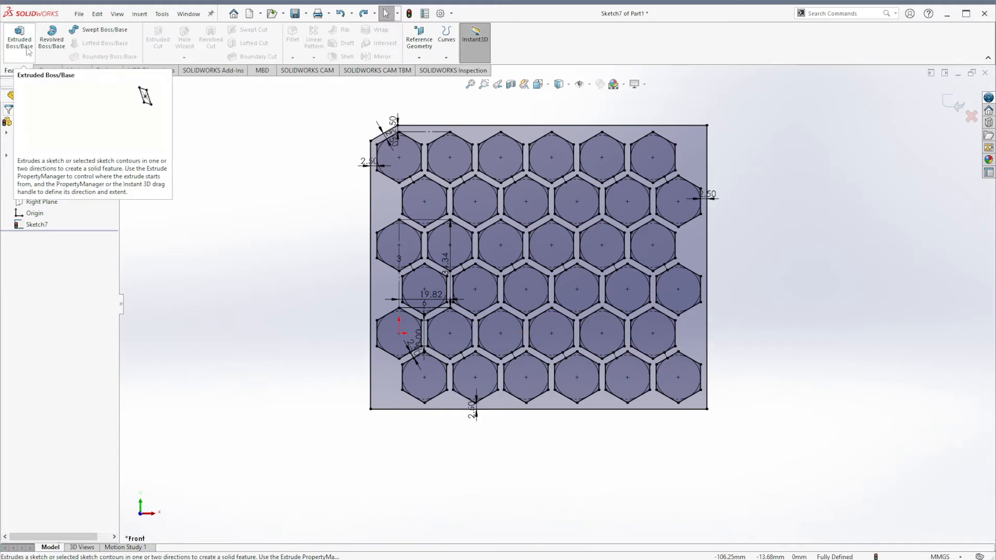
left_click(27, 51)
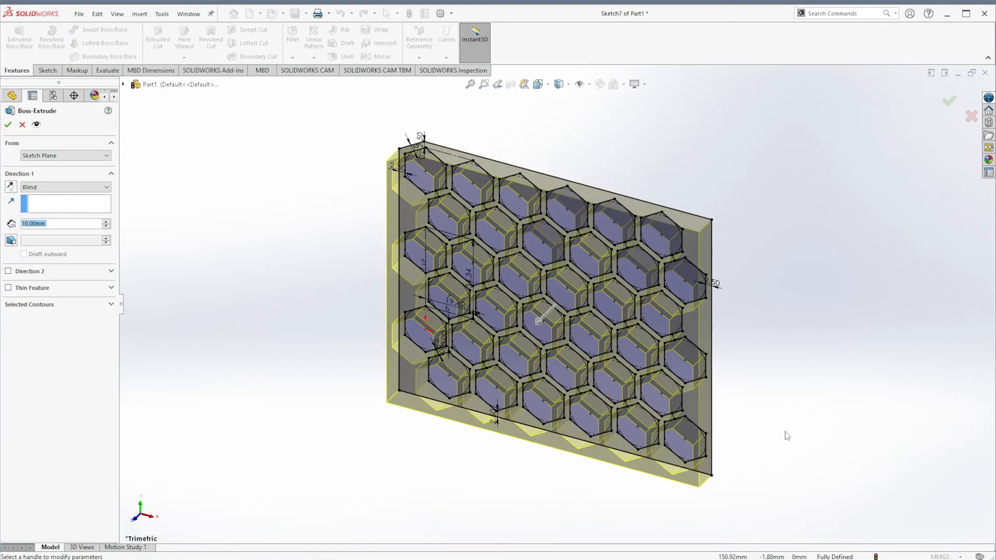
type("25")
key("Return")
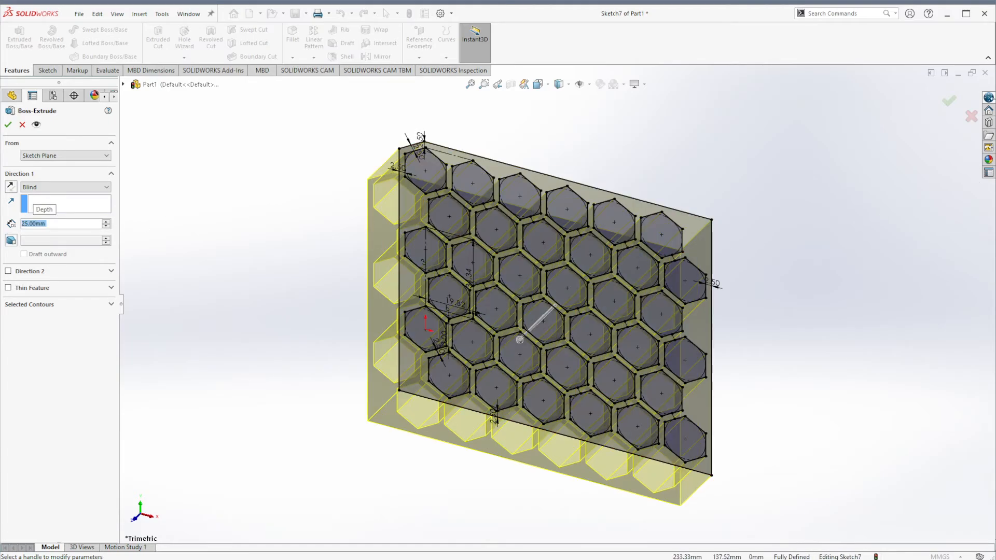
left_click(949, 100)
- Orbit the extruded plate, then switch to the Part2 window with the single hexagon sketch
middle_click_drag(373, 459, 412, 347)
left_click(864, 460)
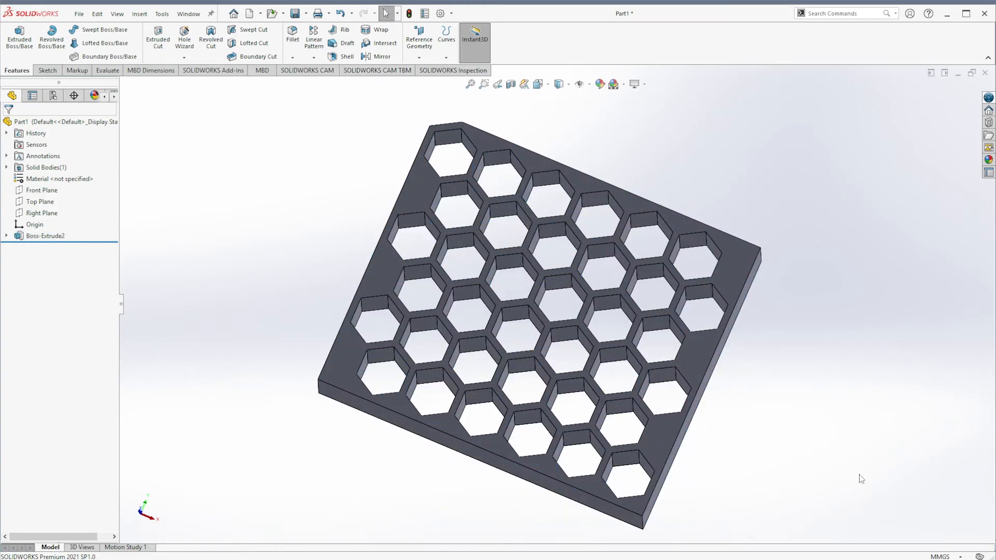
middle_click_drag(846, 469, 874, 441)
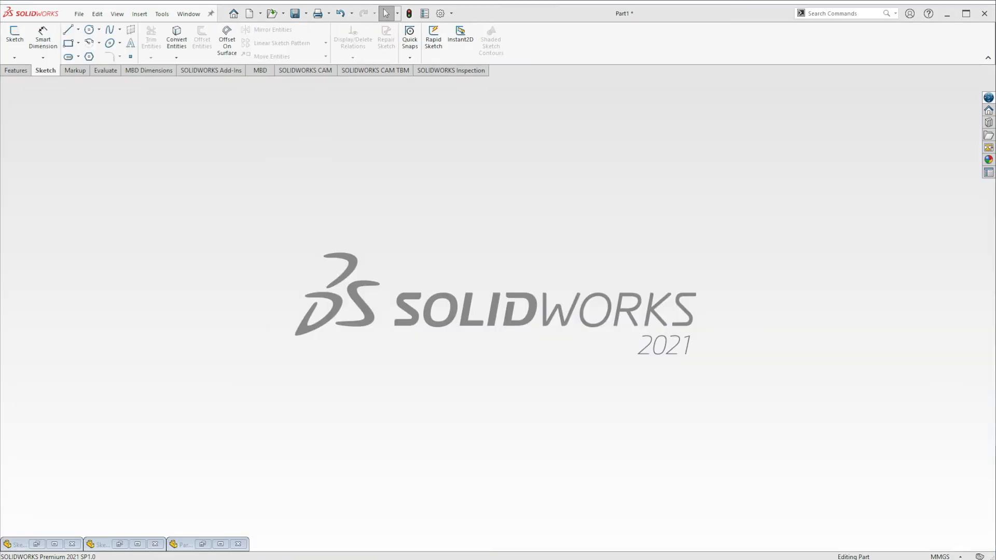
left_click(138, 545)
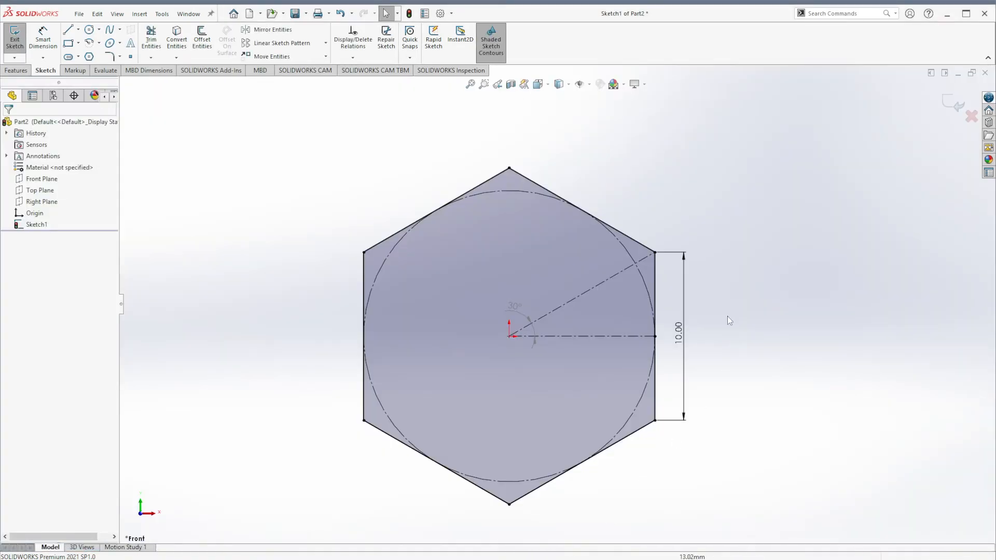
- Inspect the hexagon sketch's right vertical edge and its horizontal construction line
mouse_move(291, 136)
left_mouse_down()
mouse_move(518, 300)
mouse_move(634, 469)
left_mouse_up()
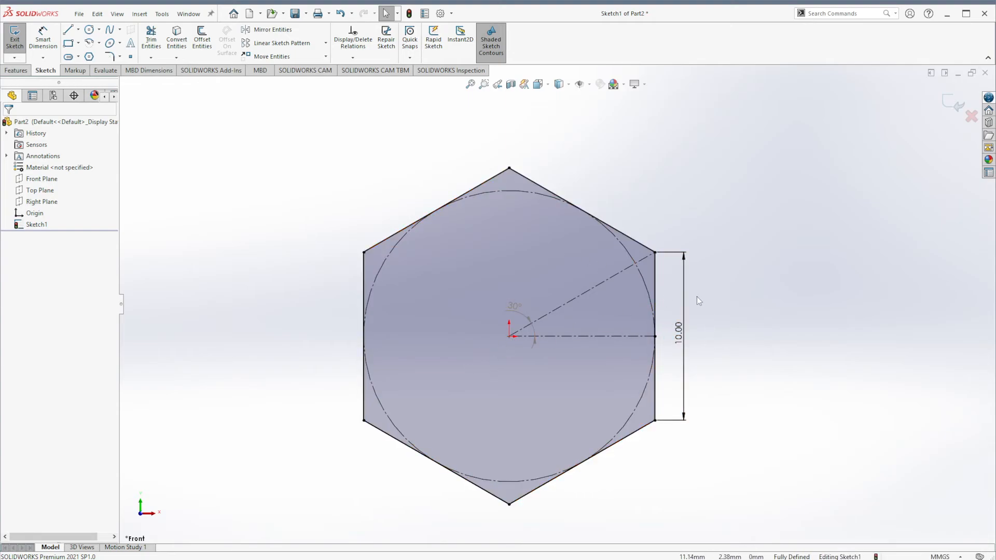
left_click(655, 393)
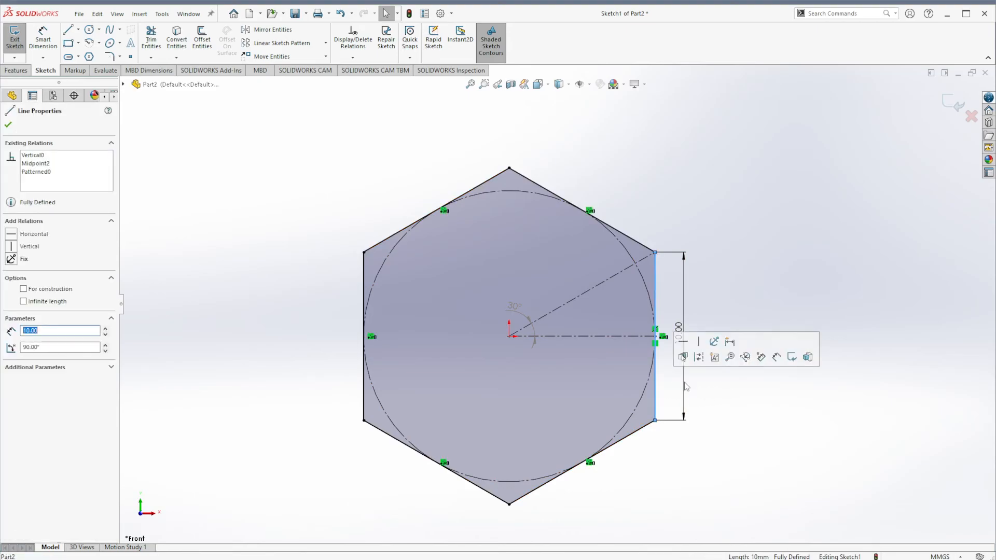
left_click(873, 263)
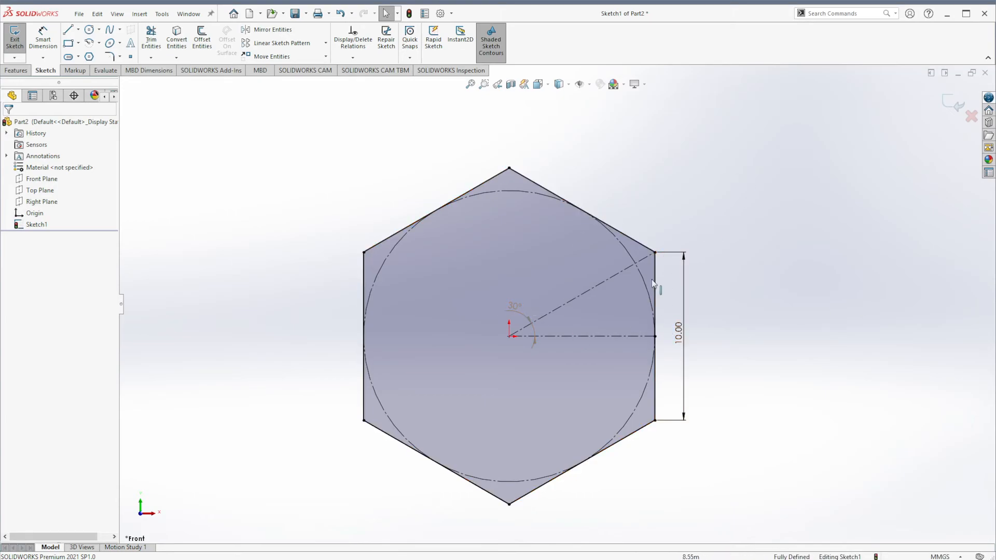
left_click(622, 336)
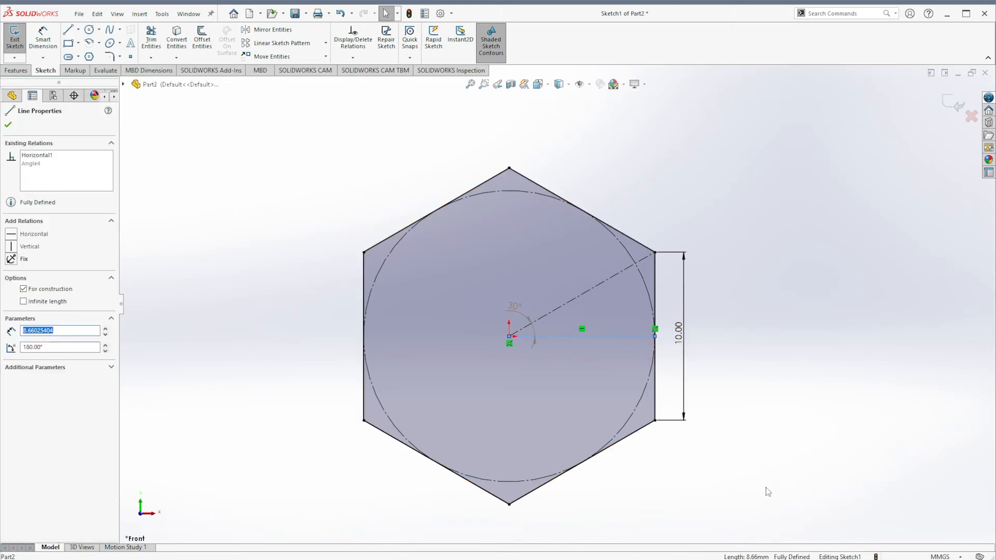
left_click(829, 482)
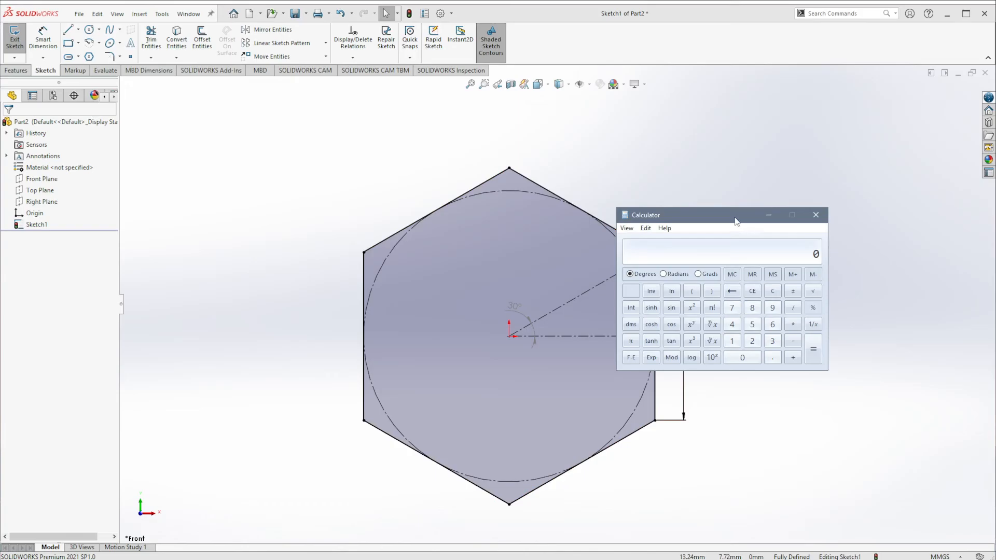
- In Calculator, compute 5 divided by the tangent of 30 degrees
left_click_drag(736, 222, 828, 142)
type("5")
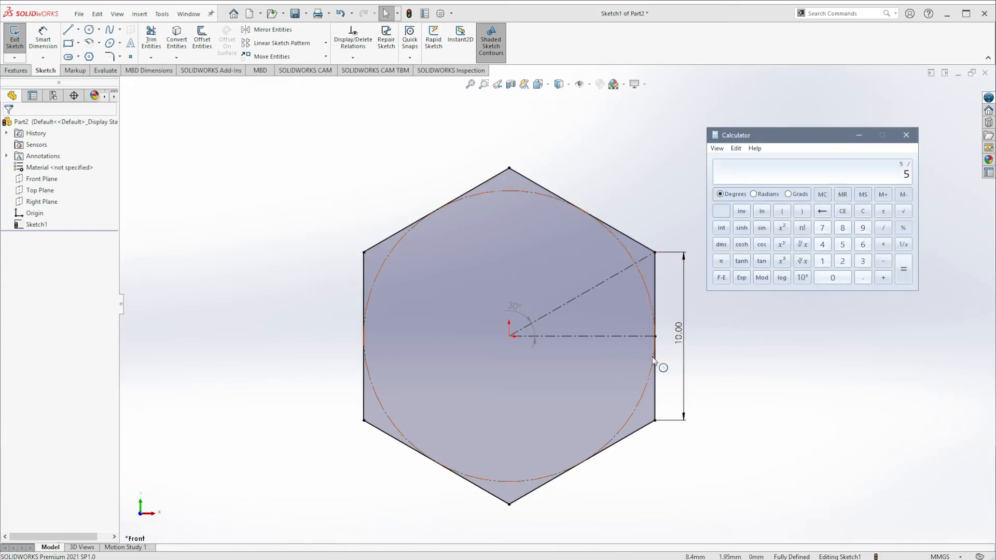
left_click(862, 261)
left_click(833, 277)
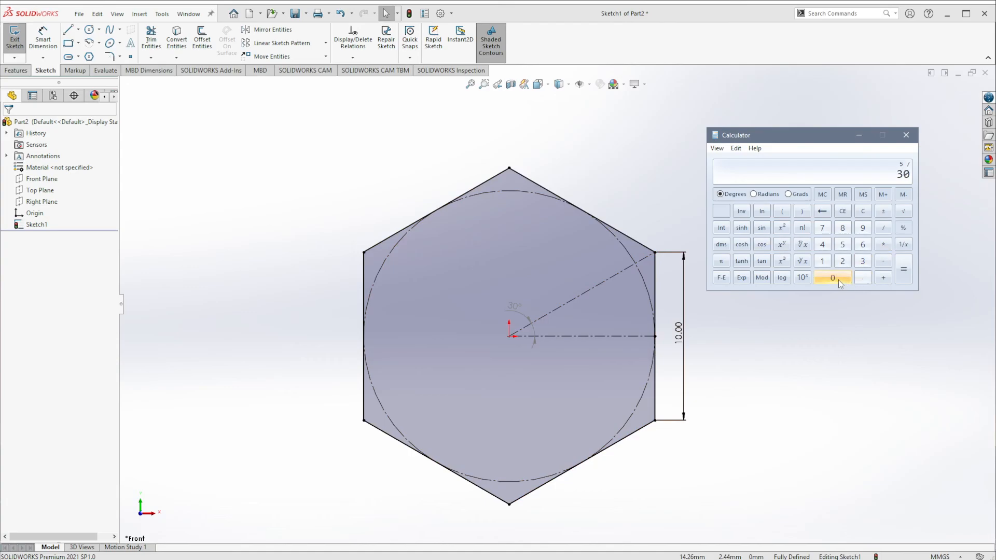
left_click(762, 261)
left_click(904, 270)
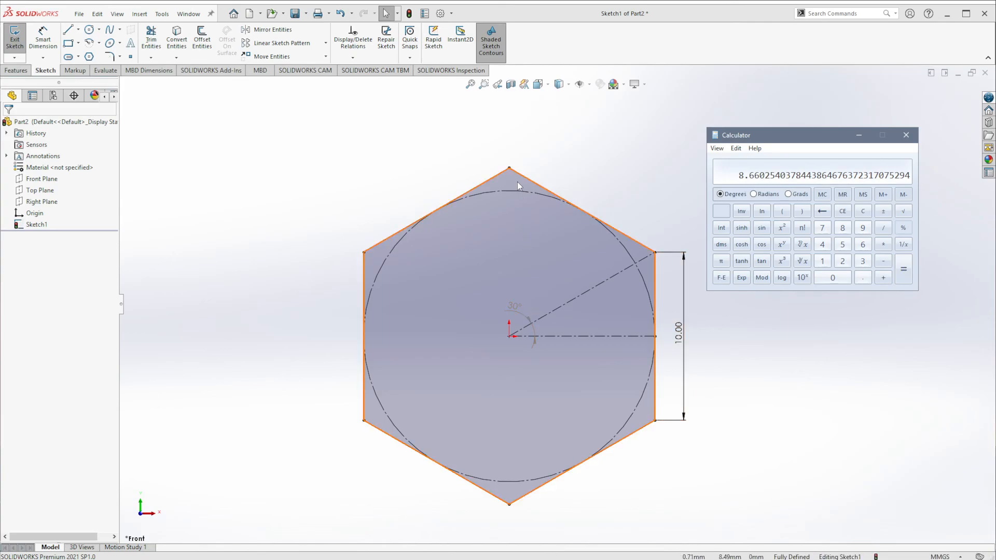
- Inspect the properties of the hexagon's top vertex and its right vertical edge, then clear the selection
left_click(510, 168)
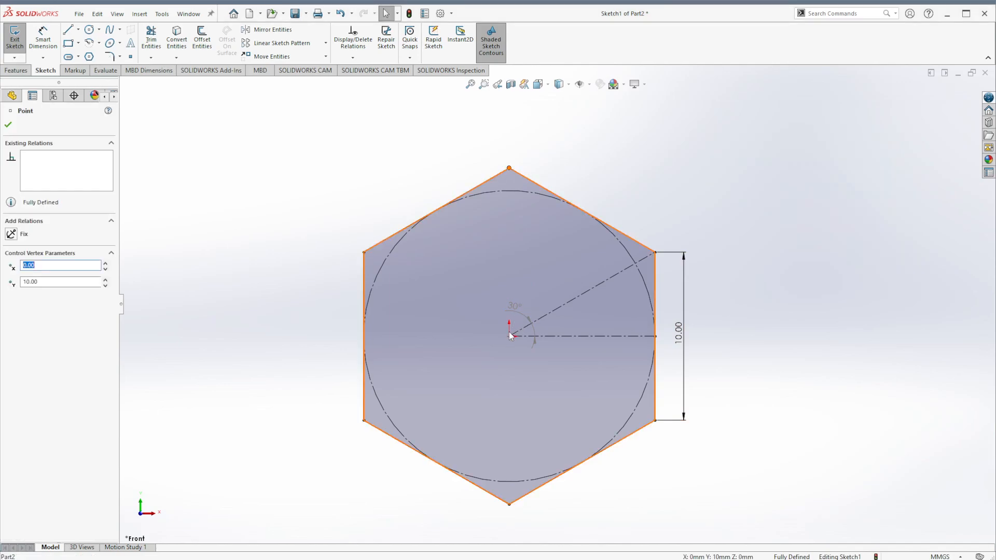
left_click(514, 336, "ctrl")
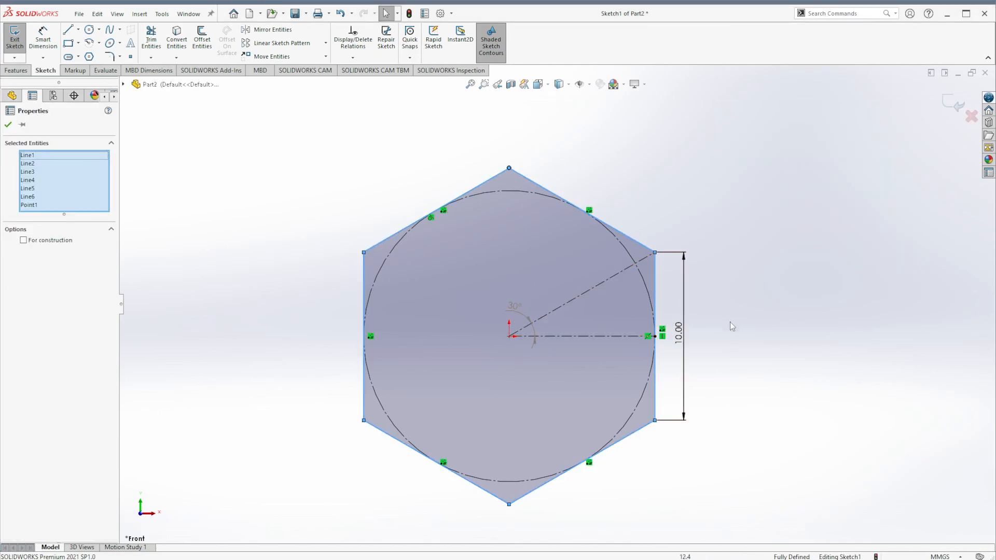
left_click(814, 273)
left_click(656, 285)
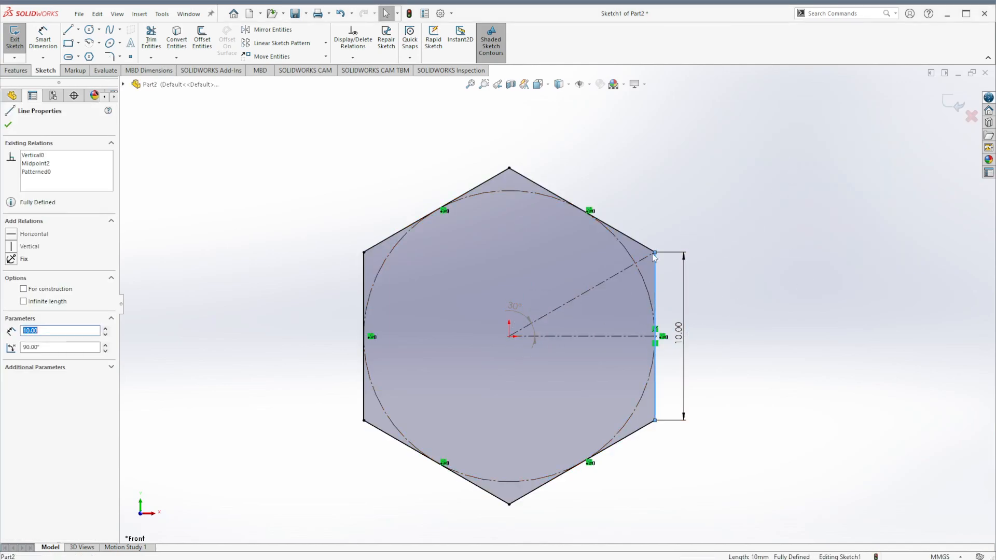
left_click(815, 423)
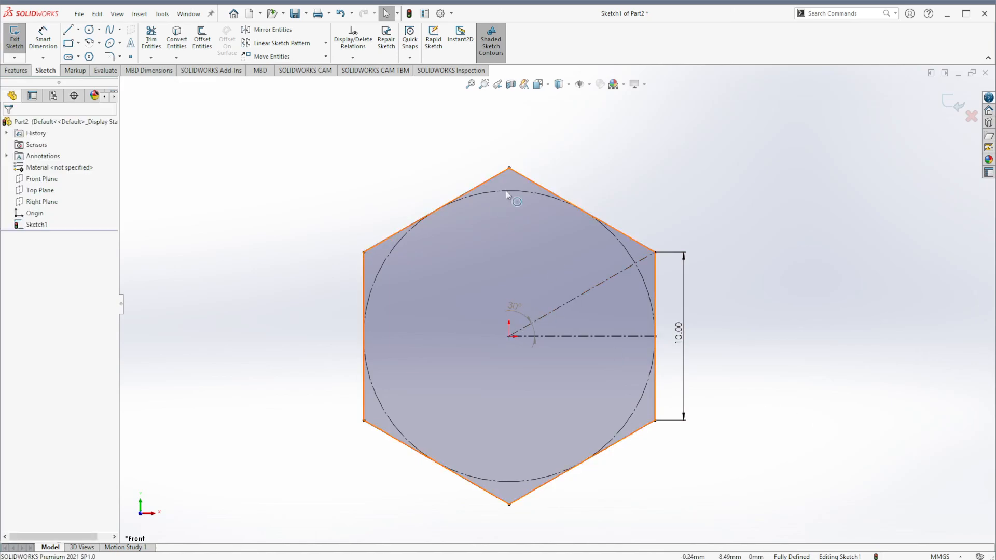